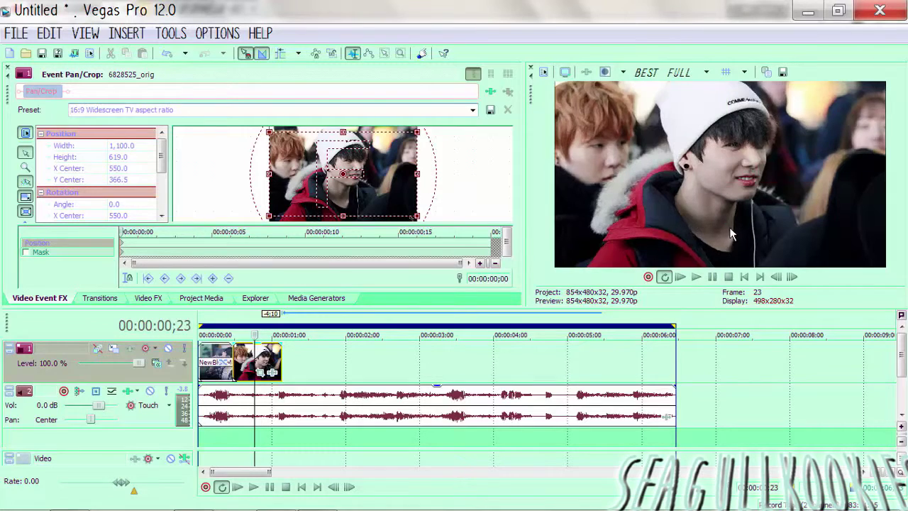
- Apply the Straight Zoom preset of NewBlue MB Zoom to the end of the second photo and play the result
key("space")
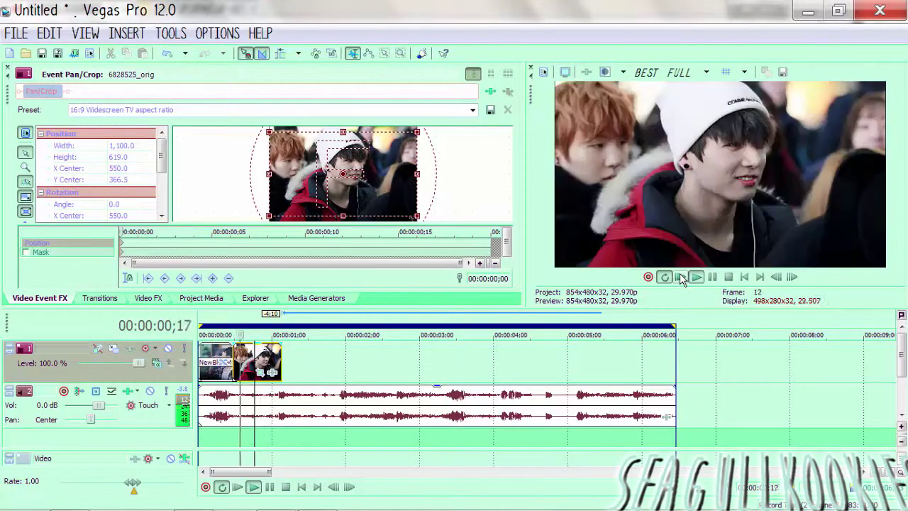
left_click(712, 277)
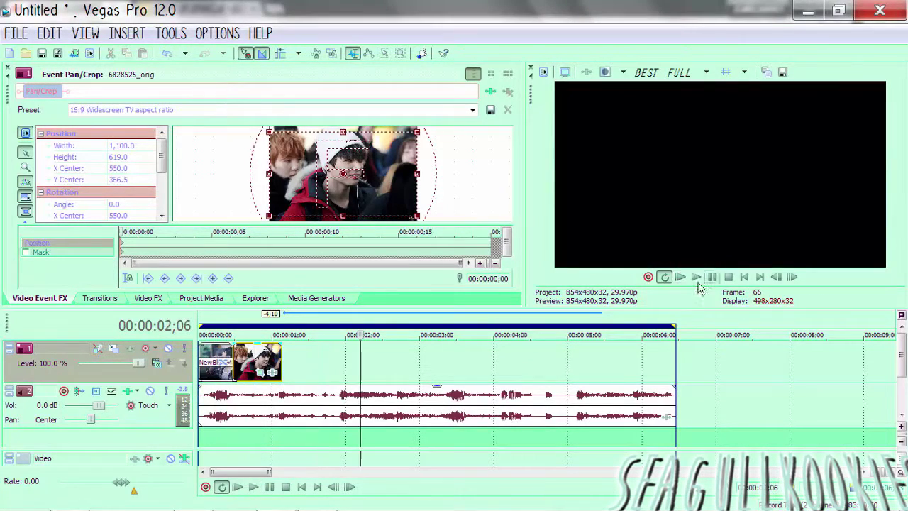
left_click(100, 298)
left_click_drag(515, 184, 515, 219)
left_click_drag(463, 120, 257, 362)
left_click(679, 278)
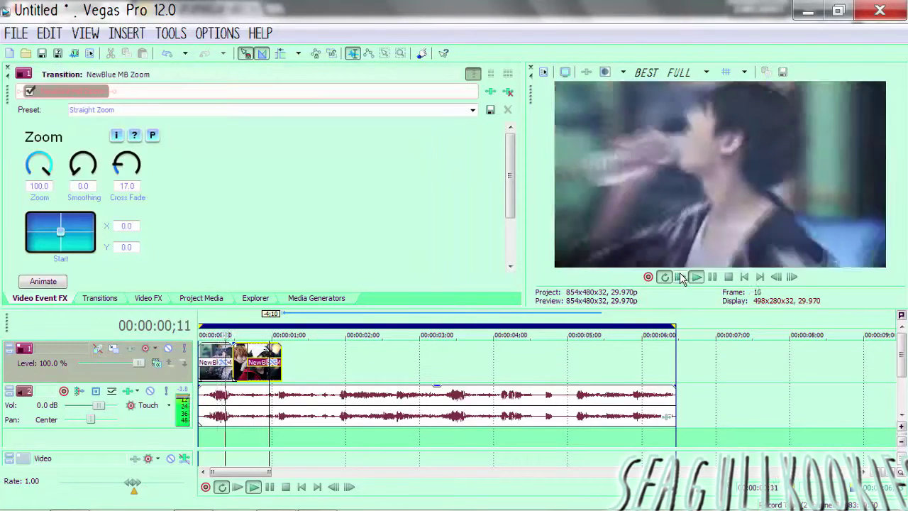
- Append photo 9208855 to the video track, shortened by 4:17, and crop it with the 16:9 Widescreen TV aspect ratio preset
left_click(256, 297)
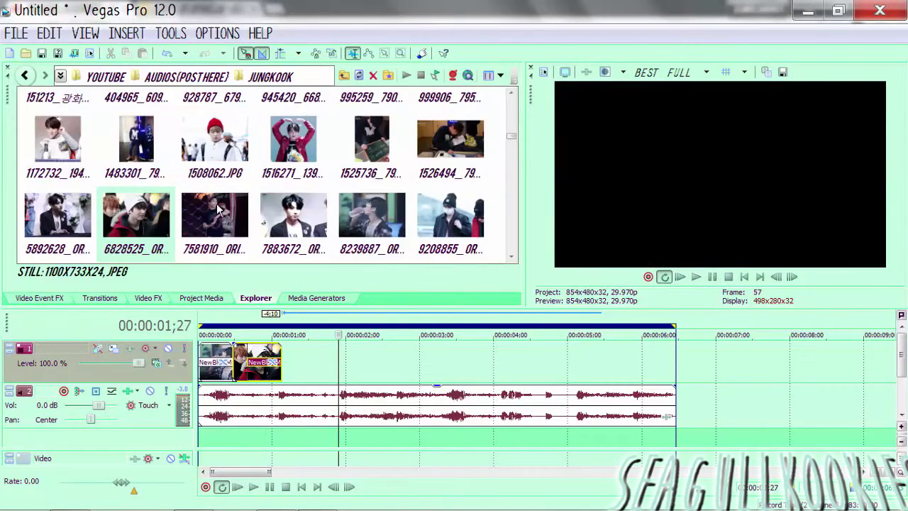
left_click_drag(458, 216, 293, 381)
left_click(292, 374)
left_click(473, 111)
left_click(426, 154)
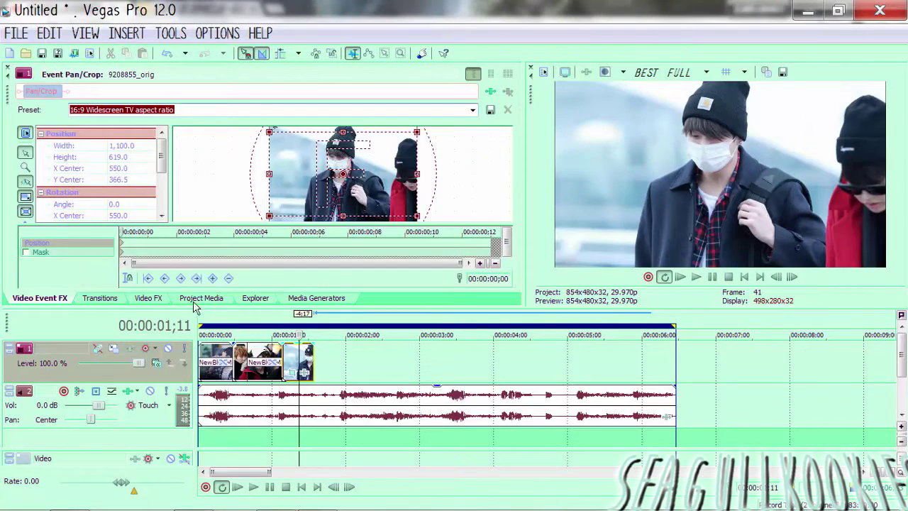
- Apply the Straight Zoom preset of NewBlue MB Zoom to the start of the third photo and play the result
left_click(103, 298)
scroll(454, 184, "up", 2)
scroll(468, 192, "down", 1)
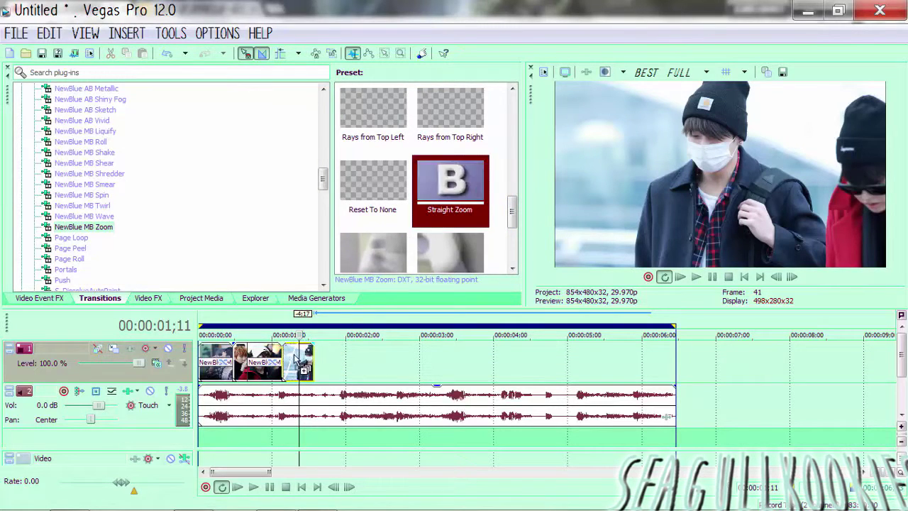
left_click_drag(436, 188, 298, 362)
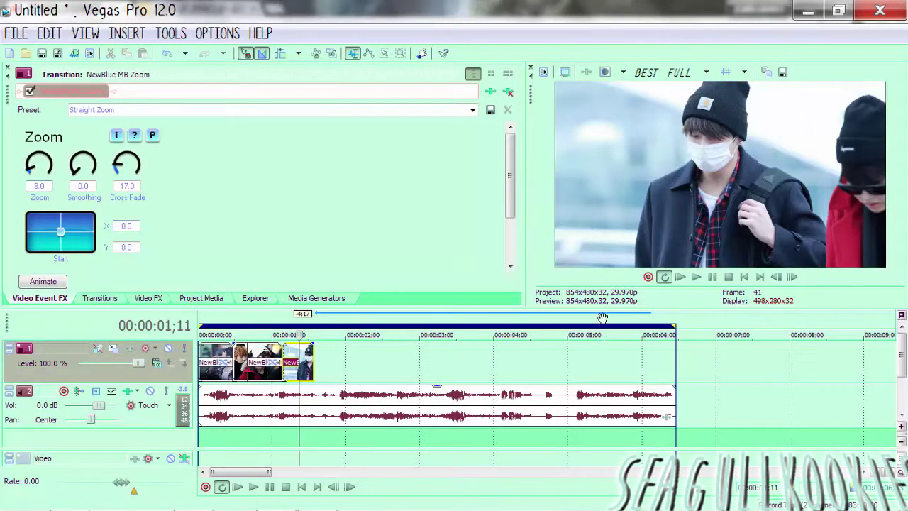
left_click(682, 277)
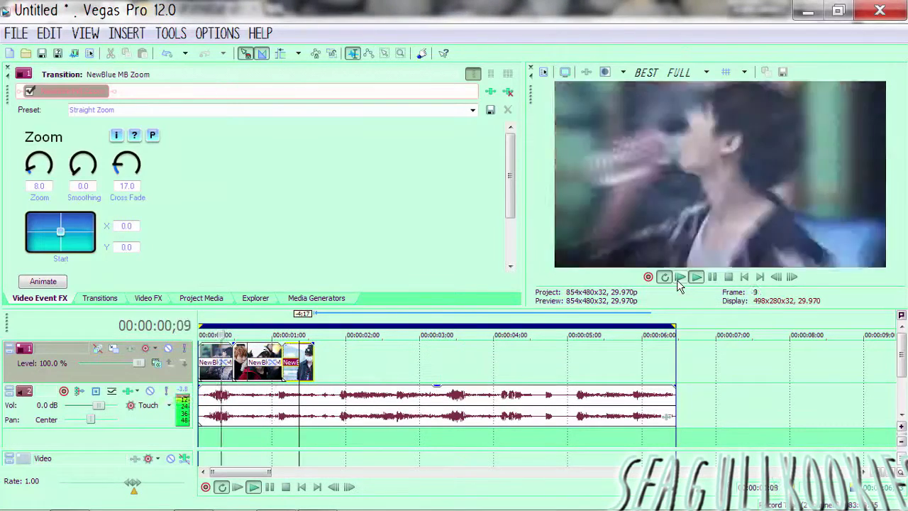
- Split the third photo near its start and extend its end by 5 frames
left_click(311, 359)
mouse_move(312, 352)
left_mouse_down()
mouse_move(329, 352)
mouse_move(285, 359)
mouse_move(321, 347)
left_mouse_up()
key("s")
- Apply the Rotate Left preset of NewBlue MB Spin to the end of the third photo and play the result
left_click(100, 298)
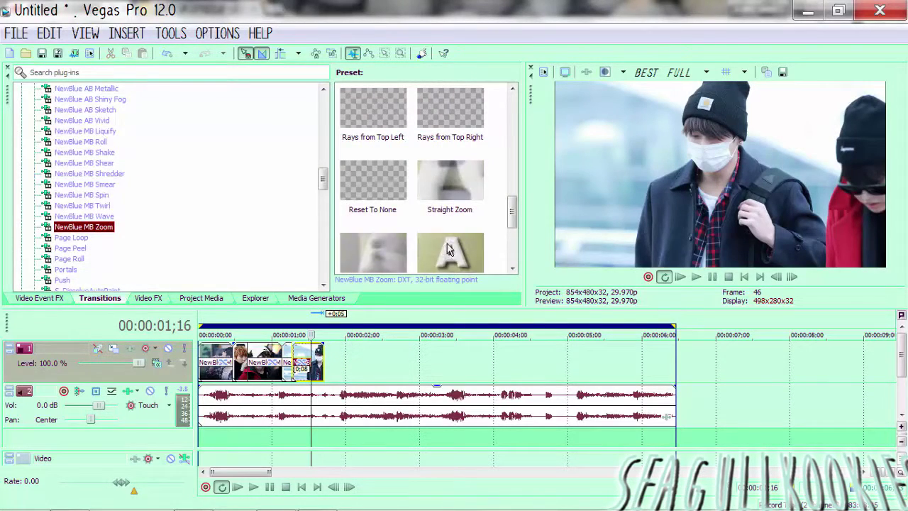
left_click_drag(505, 217, 516, 235)
left_click(85, 196)
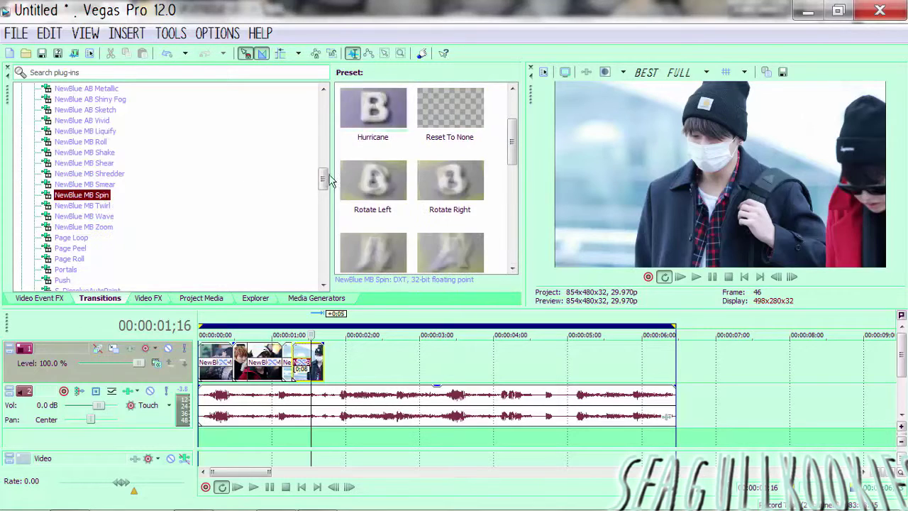
left_click_drag(374, 185, 303, 364)
left_click(277, 353)
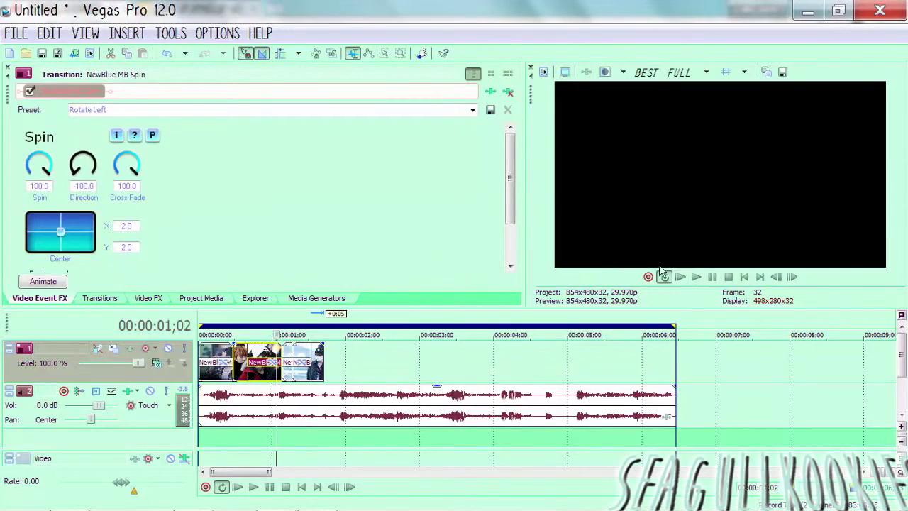
left_click(693, 275)
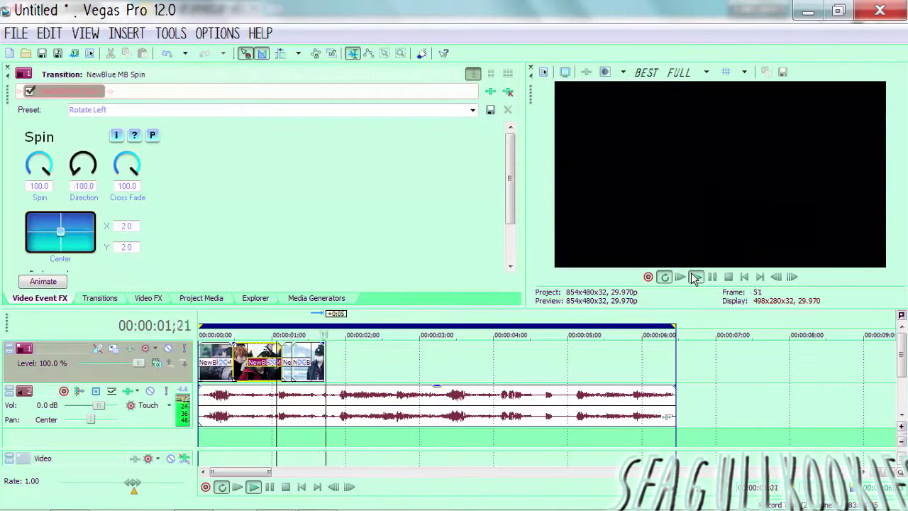
- Trim one frame off the third photo's end and set the preview quality to Draft Full
left_click_drag(313, 346, 320, 349)
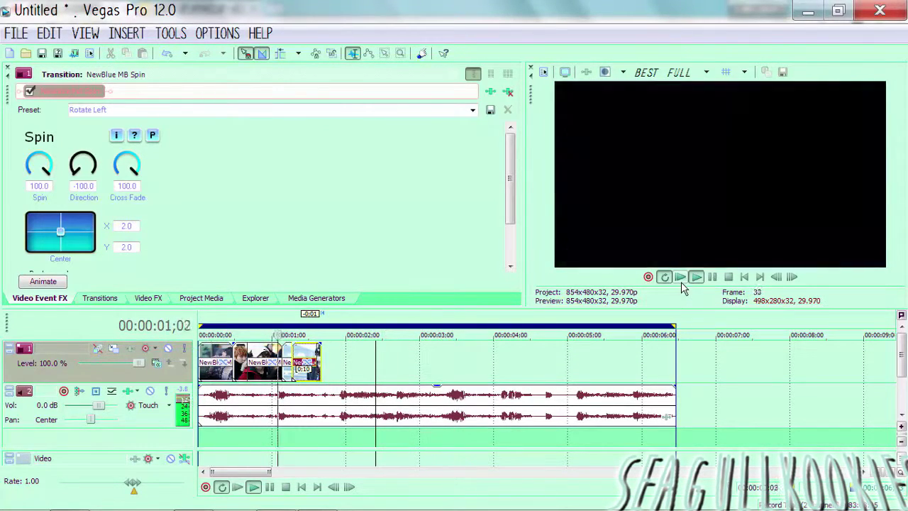
left_click(653, 74)
mouse_move(679, 94)
left_click(752, 110)
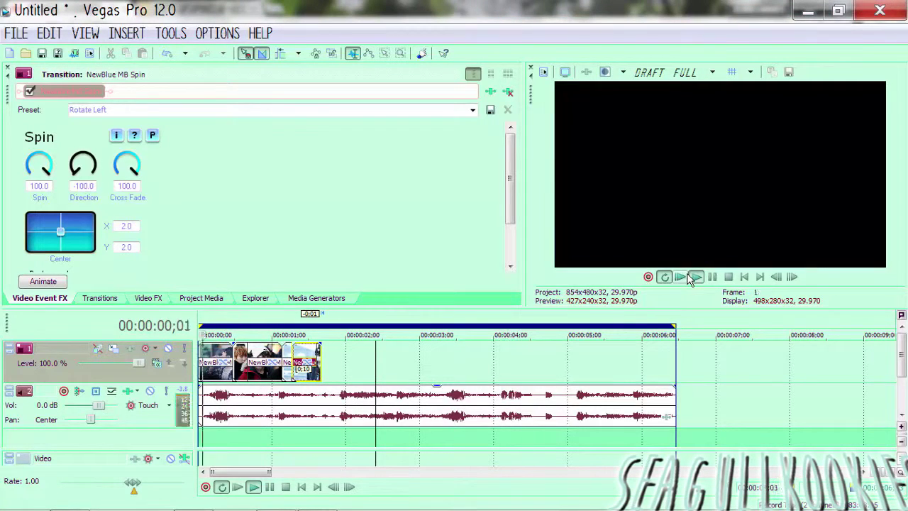
- Extend the third photo's end by 9 frames and play the timeline from the start
left_click(711, 276)
mouse_move(321, 360)
left_mouse_down()
mouse_move(342, 351)
mouse_move(333, 349)
left_mouse_up()
left_click(685, 275)
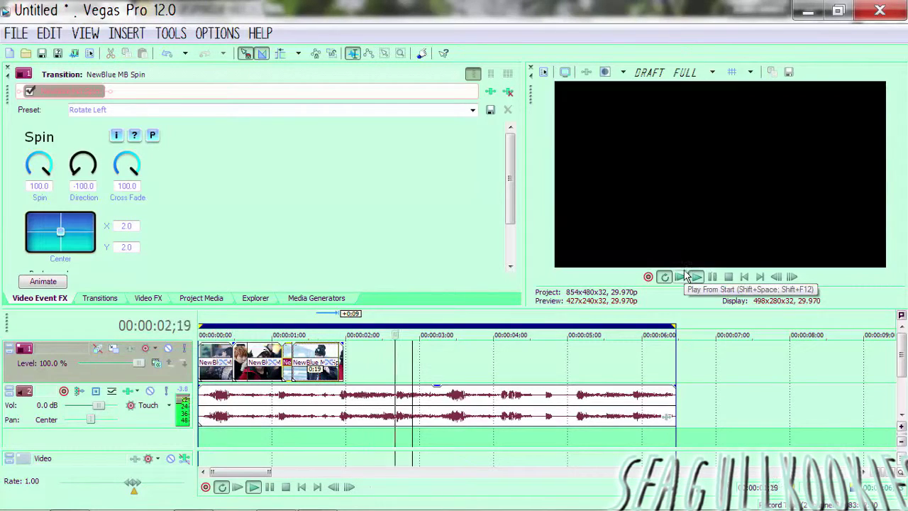
- Append photo 1508062.jpg to the video track, shortened by 4:07, and crop it with the 16:9 Widescreen TV aspect ratio preset
left_click(712, 277)
left_click(249, 298)
left_click(293, 222)
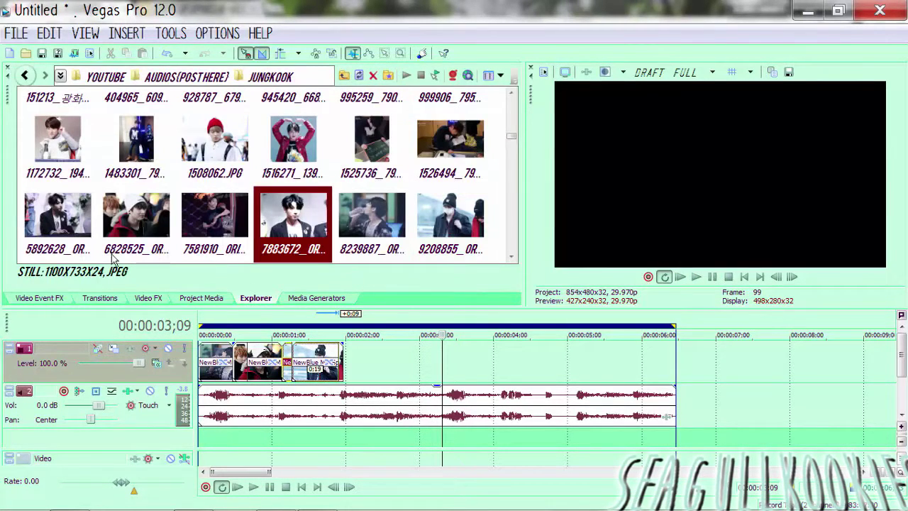
mouse_move(511, 137)
left_mouse_down()
mouse_move(512, 123)
mouse_move(511, 135)
left_mouse_up()
left_click_drag(215, 177, 381, 365)
left_click(378, 371)
left_click(473, 110)
left_click(430, 172)
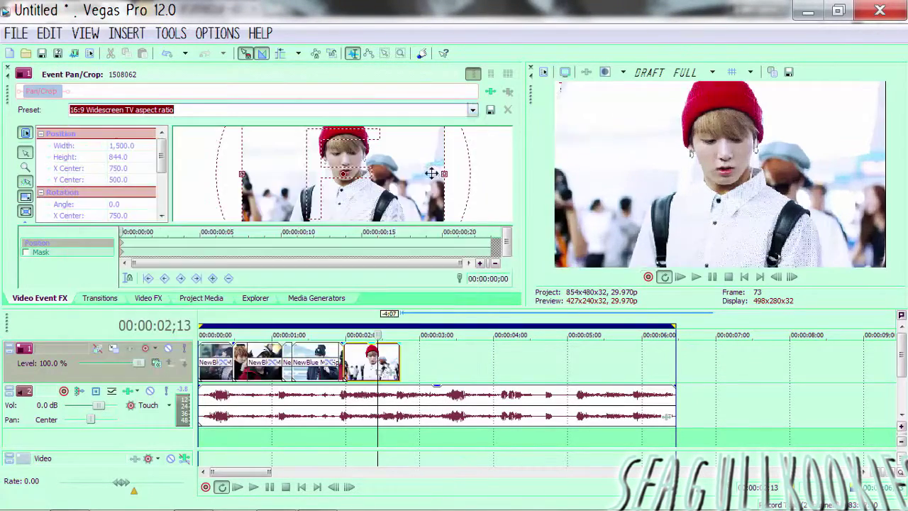
- Split the red-beanie photo in two and overlap the pieces to form a crossfade
left_click(696, 277)
left_click(712, 278)
left_click(361, 350)
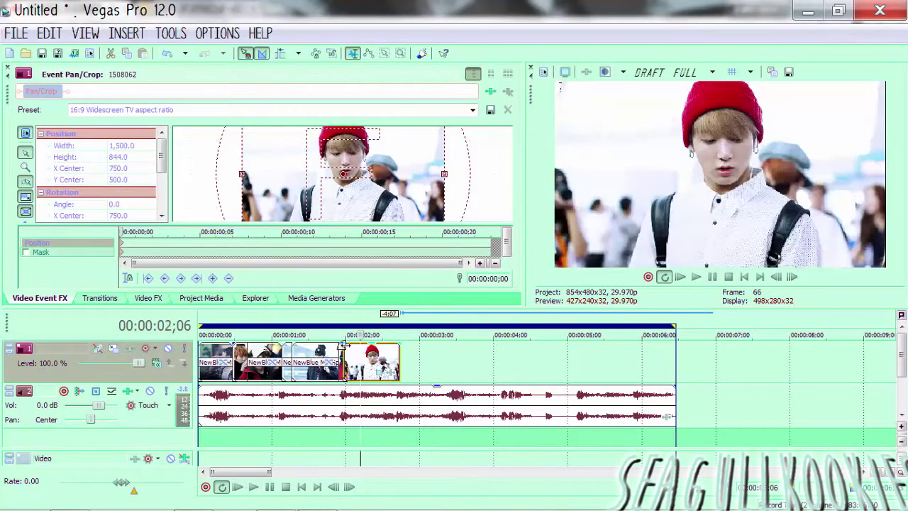
left_click_drag(345, 344, 403, 359)
left_click(393, 360)
- Apply the Arch preset of NewBlue MB Spin to the red-beanie photo and move its last piece earlier
left_click(100, 298)
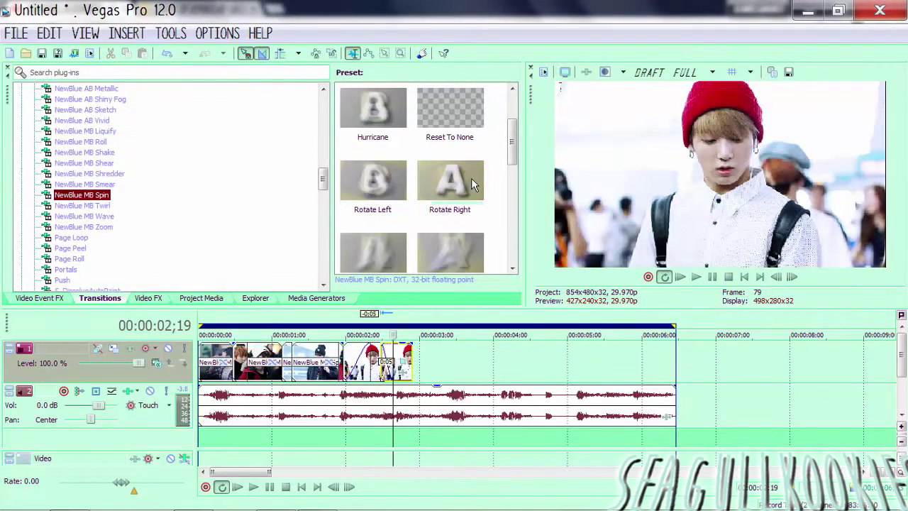
scroll(511, 154, "up", 2)
left_click_drag(373, 106, 384, 357)
left_click(106, 299)
left_click_drag(439, 361, 383, 355)
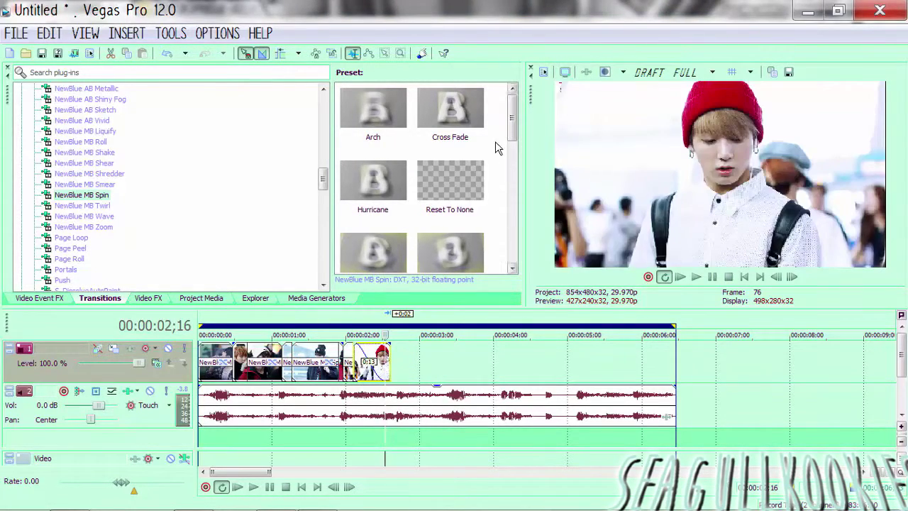
- Move the last piece of the red-beanie photo 3 frames later and play back the sequence
left_click_drag(512, 128, 513, 238)
left_click(115, 184)
left_click(678, 279)
left_click(678, 279)
left_click(713, 278)
left_click_drag(371, 367, 378, 367)
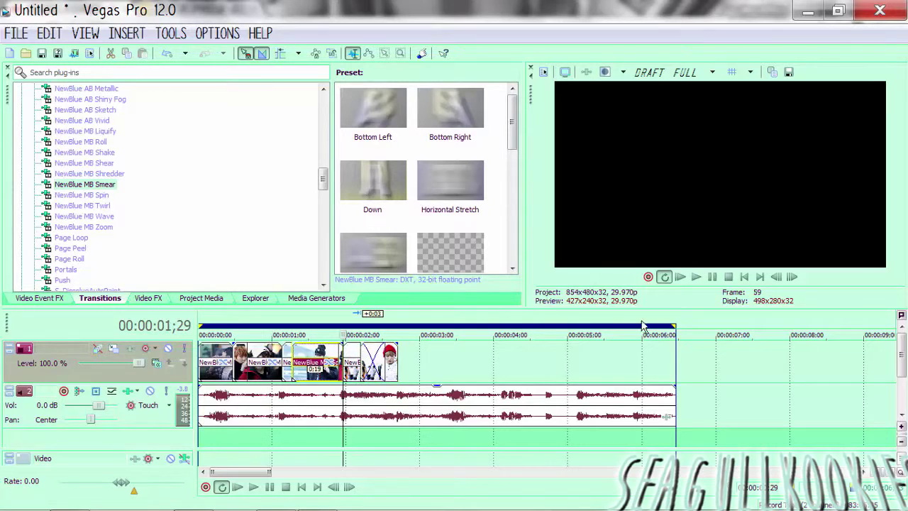
left_click(695, 276)
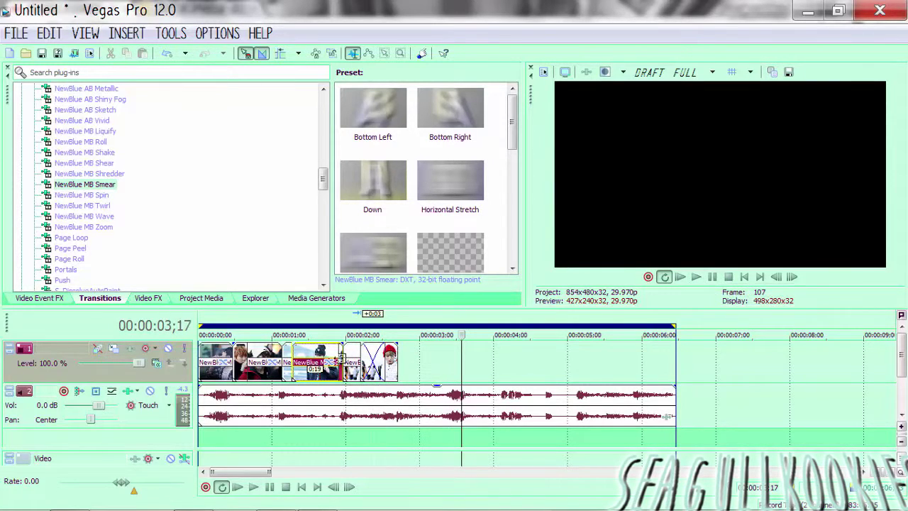
- Browse the NewBlue 3D, AB and MB transition plug-ins and their preset thumbnails for a suitable effect
left_click(96, 152)
left_click(102, 141)
left_click(102, 131)
left_click(99, 120)
left_click(98, 110)
left_click_drag(324, 176, 324, 160)
left_click(123, 101)
mouse_move(512, 130)
left_mouse_down()
mouse_move(526, 209)
mouse_move(516, 124)
left_mouse_up()
left_click(128, 110)
left_click_drag(324, 172, 324, 168)
scroll(201, 121, "up", 3)
left_click(132, 120)
left_click(132, 130)
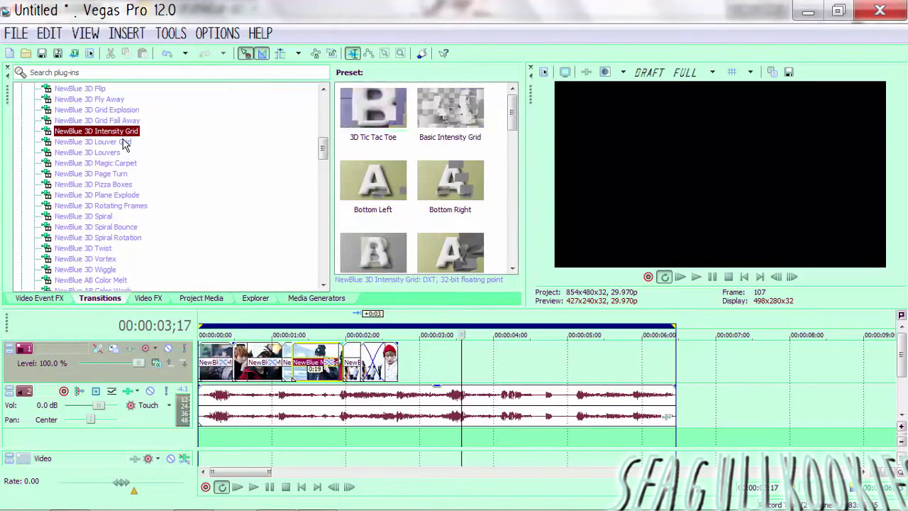
left_click(124, 141)
left_click(124, 163)
left_click(124, 174)
left_click(124, 195)
left_click(124, 205)
left_click(120, 217)
left_click(117, 227)
left_click(114, 237)
left_click(110, 248)
left_click(105, 259)
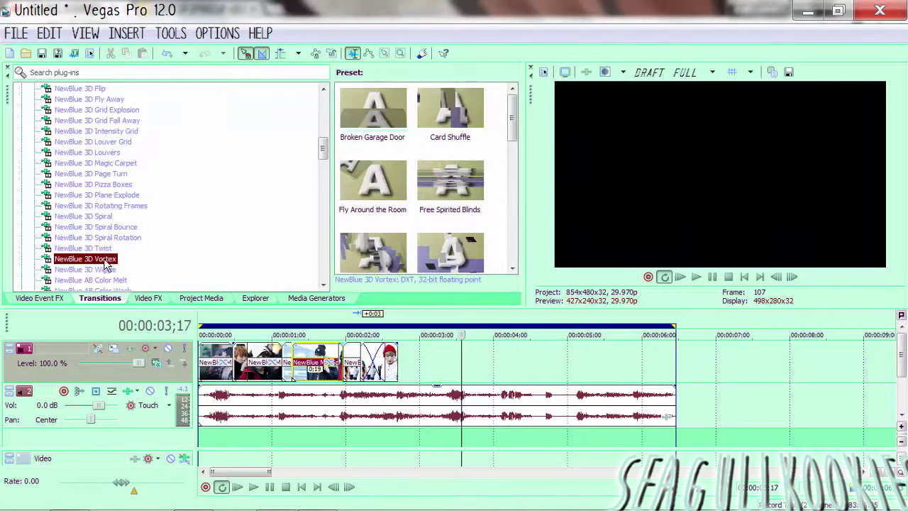
left_click(110, 279)
scroll(514, 171, "down", 2)
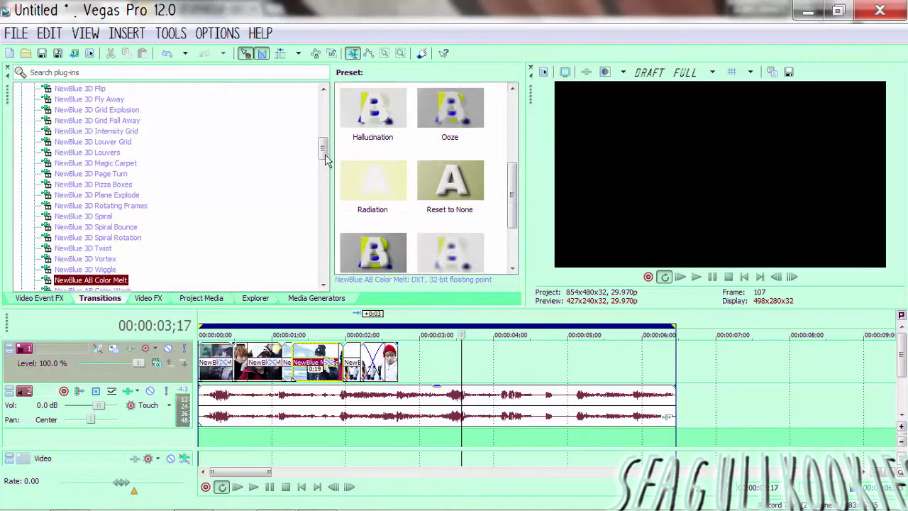
left_click_drag(323, 151, 321, 169)
left_click(117, 144)
left_click(106, 217)
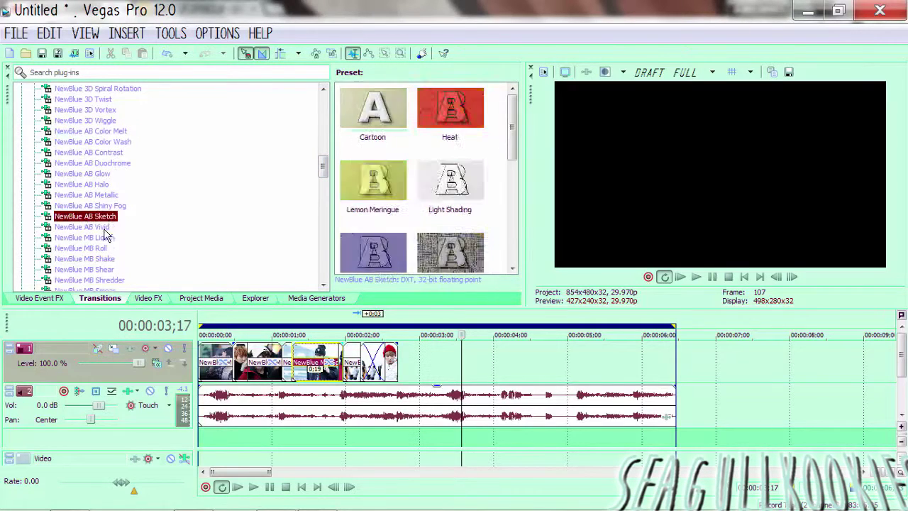
left_click(105, 228)
left_click(105, 238)
- Apply the Blur Down and Blur Up presets of NewBlue MB Roll to the red-beanie photo's successive overlaps and play the result
left_click(105, 250)
left_click_drag(376, 113, 351, 360)
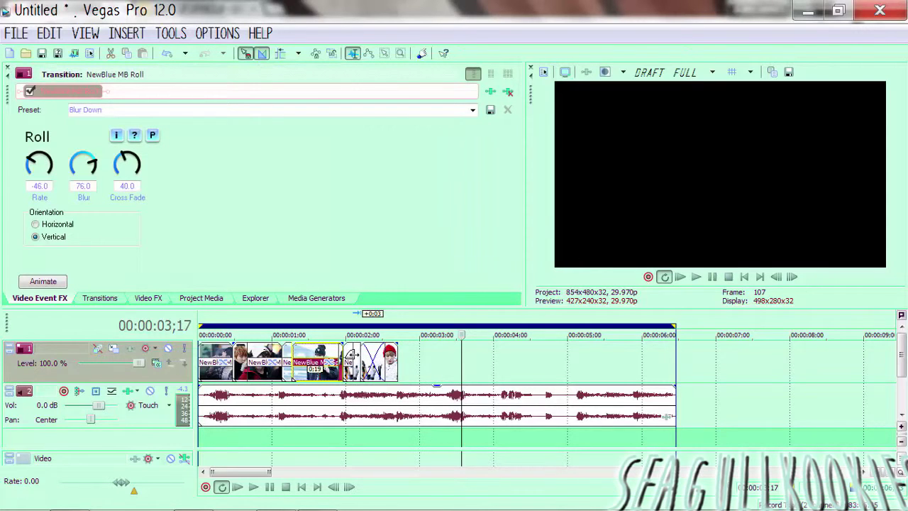
left_click(99, 298)
left_click_drag(449, 182, 366, 362)
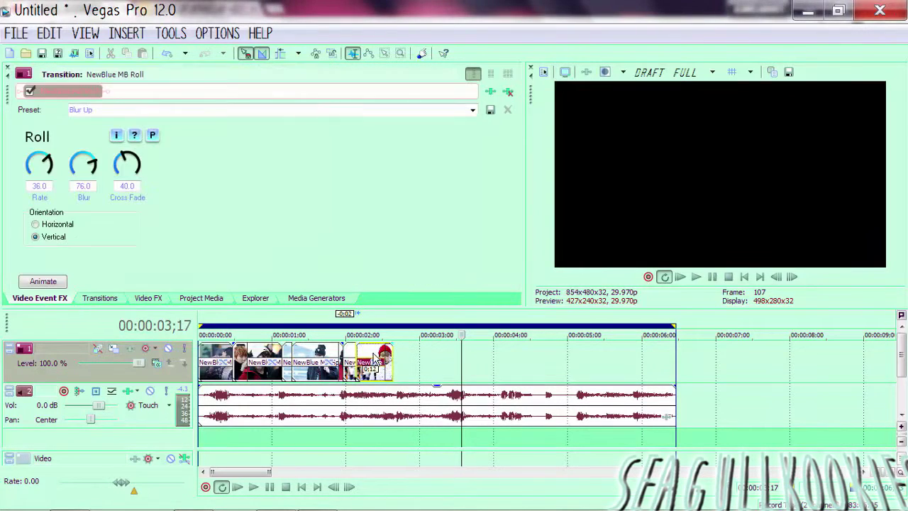
left_click(679, 277)
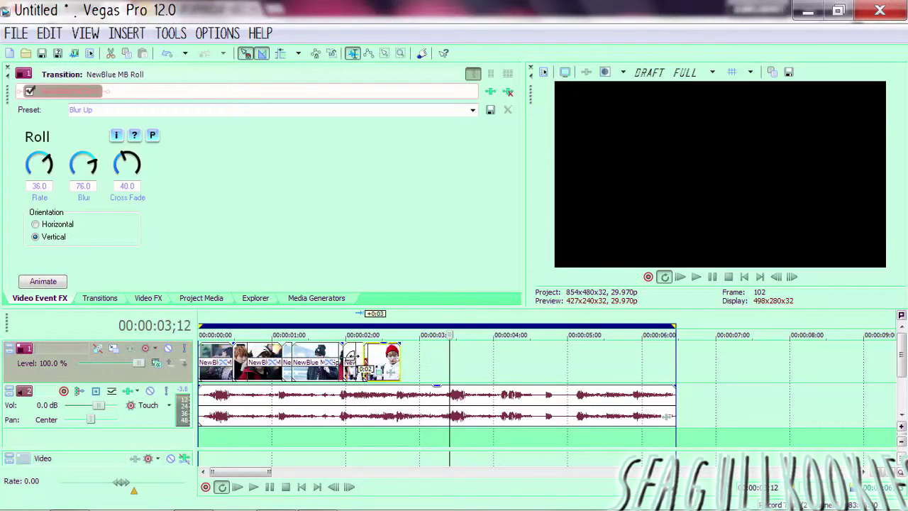
- Move the last piece of the red-beanie photo about 4 frames later and play back the transitions
left_click(383, 355)
left_click(339, 352)
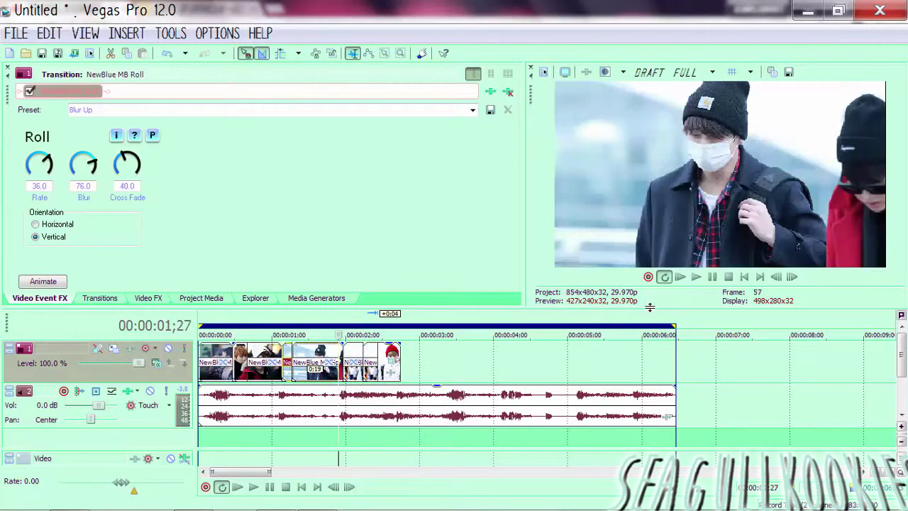
left_click(695, 278)
left_click(695, 278)
left_click(712, 277)
- Append the first 150904 photo with the blue shirt to the video track and shorten it by 4:10
left_click(264, 298)
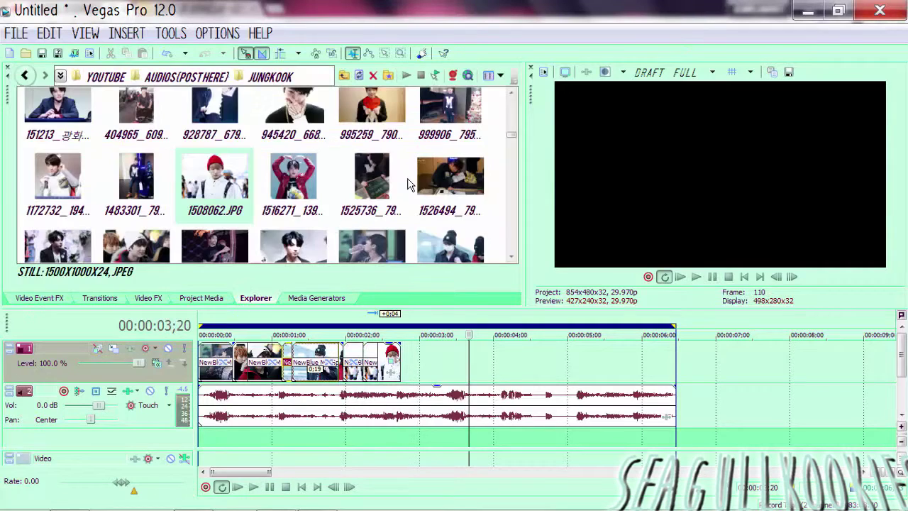
scroll(513, 138, "up", 3)
left_click_drag(57, 202, 403, 363)
left_click_drag(767, 353, 450, 334)
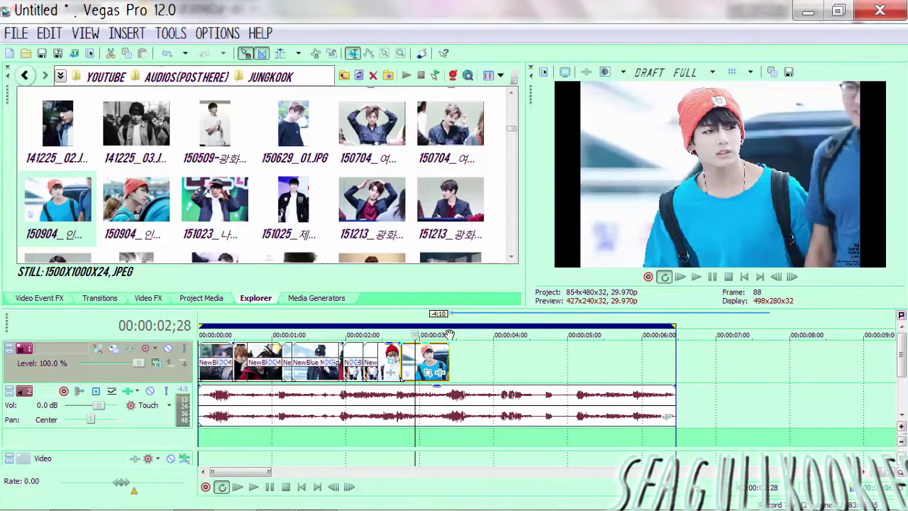
- Crop the blue-shirt photo with the 16:9 Widescreen TV aspect ratio preset
left_click(428, 372)
left_click(473, 110)
left_click(446, 149)
left_click(255, 298)
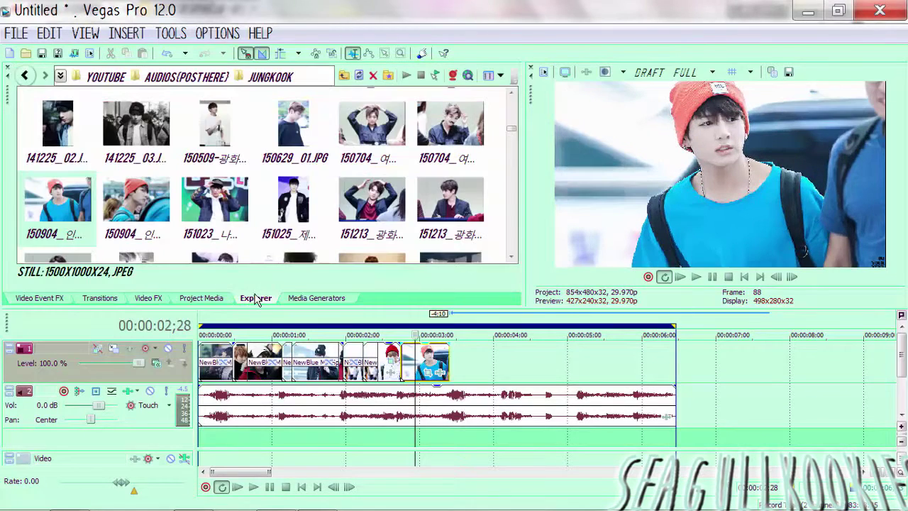
- Look through the NewBlue MB Roll presets and open those of NewBlue MB Shredder
left_click(114, 298)
scroll(471, 147, "down", 5)
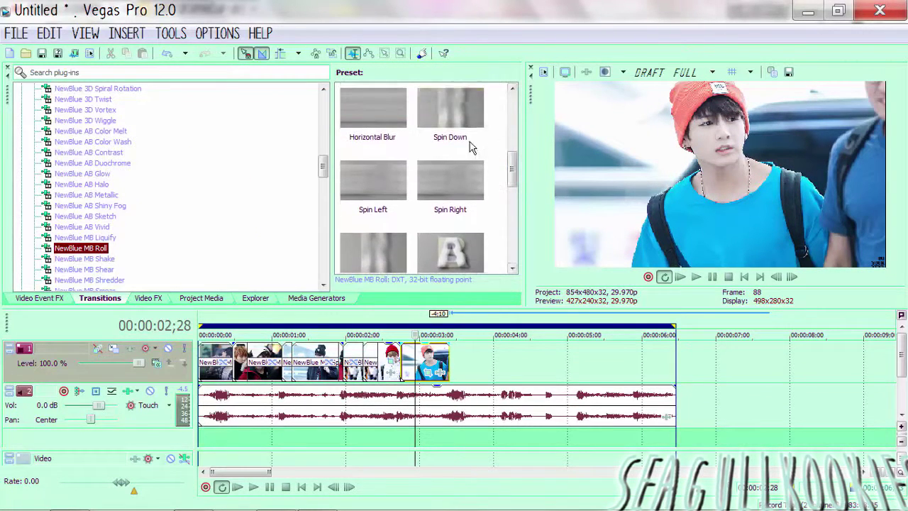
scroll(440, 207, "down", 3)
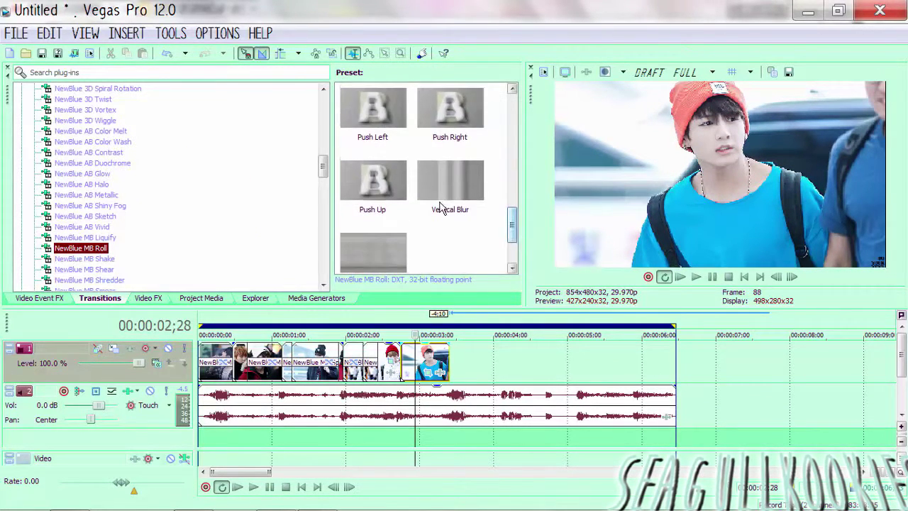
left_click(114, 281)
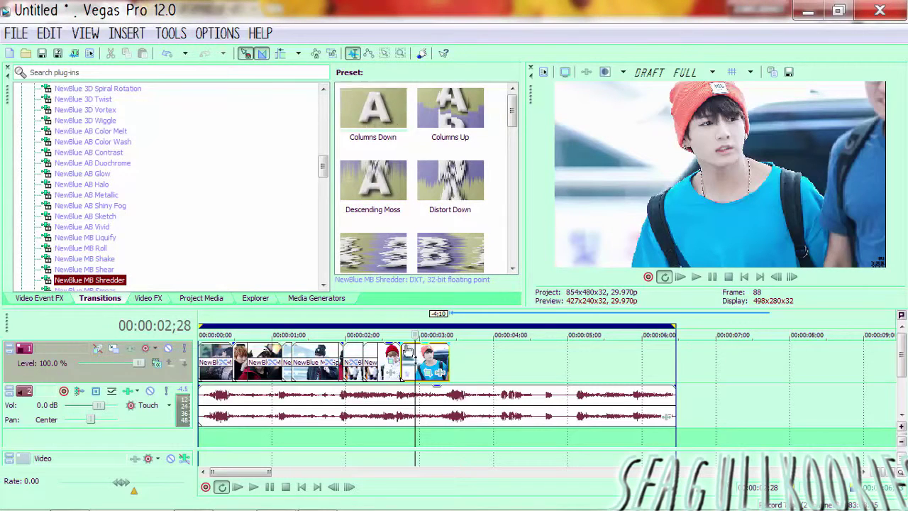
- Undo the first overlap of the split blue-shirt photo's pieces and overlap them again
left_click_drag(445, 361, 422, 354)
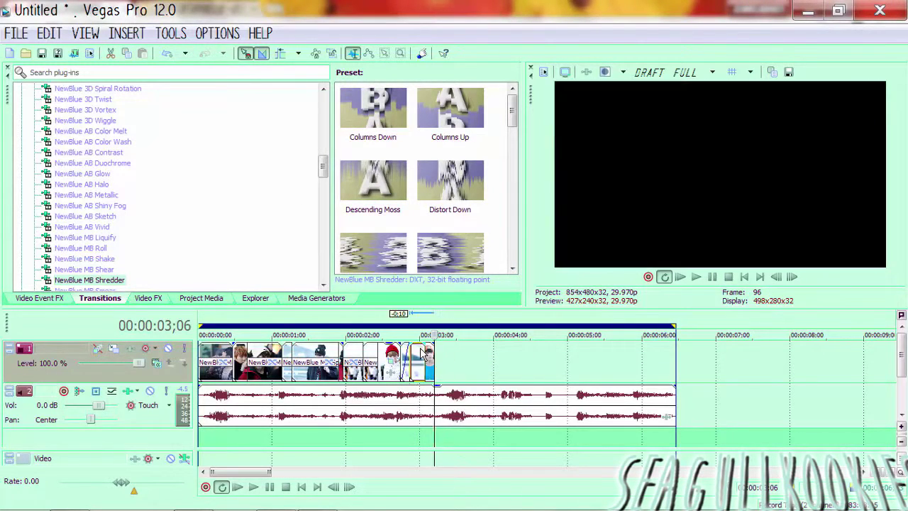
left_click(168, 55)
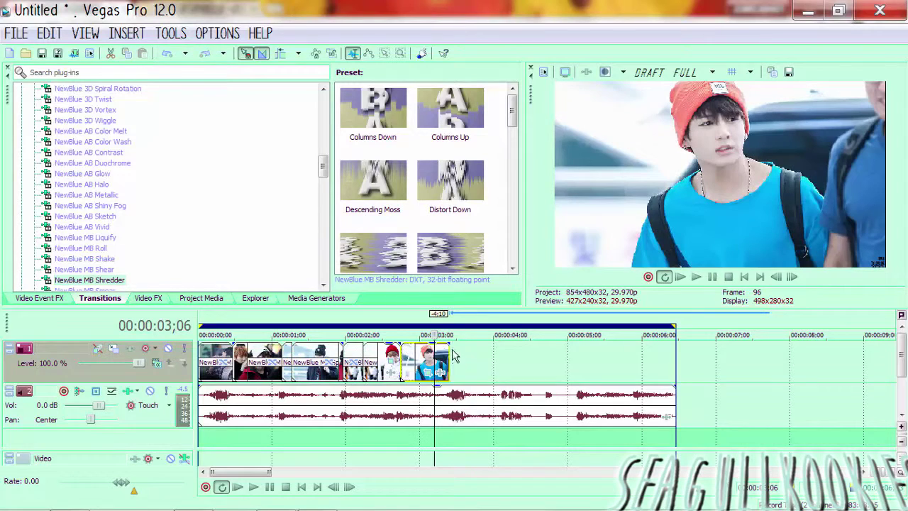
left_click_drag(457, 355, 439, 359)
- Apply the Columns Down and Columns Up presets of NewBlue MB Shredder to the blue-shirt photo's overlaps and play the result
left_click_drag(382, 103, 406, 358)
left_click(101, 298)
left_click_drag(459, 131, 435, 350)
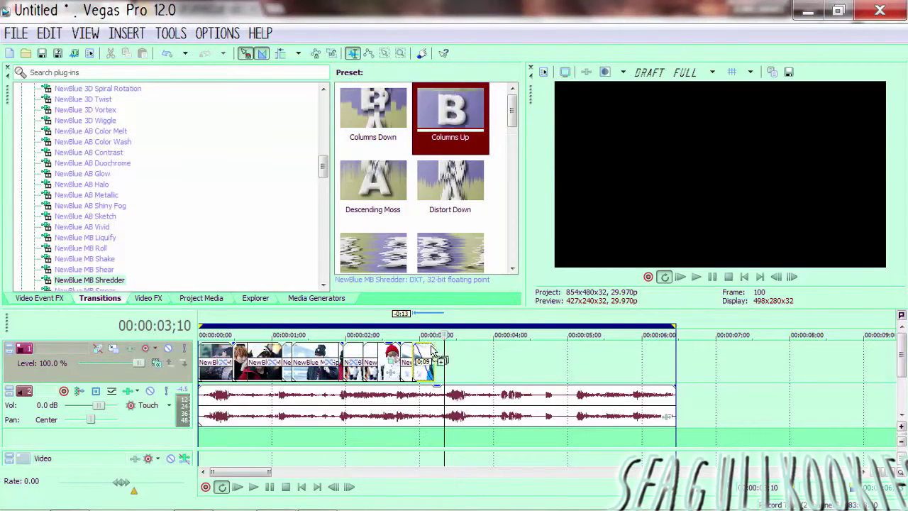
left_click(100, 298)
left_click_drag(372, 114, 435, 348)
left_click(425, 359)
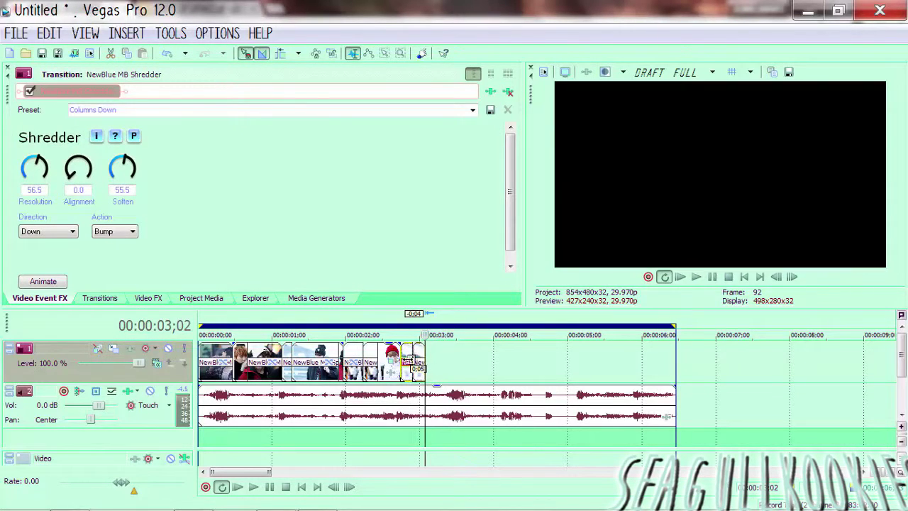
left_click(695, 277)
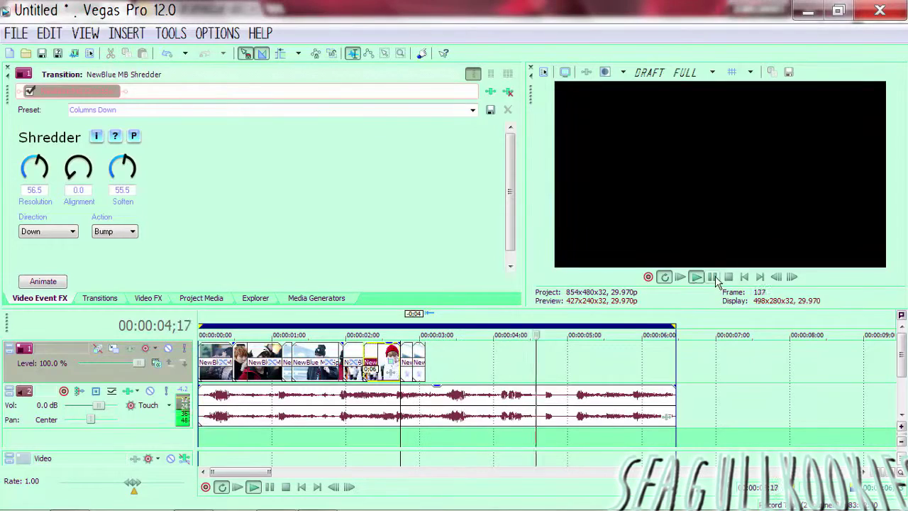
- Append the second 150704 photo with the moustache to the video track, shortened by 4:05, and crop it to fill the widescreen frame
left_click(257, 298)
left_click_drag(445, 165, 461, 369)
left_click(465, 372)
left_click(474, 112)
left_click(454, 162)
left_click(256, 298)
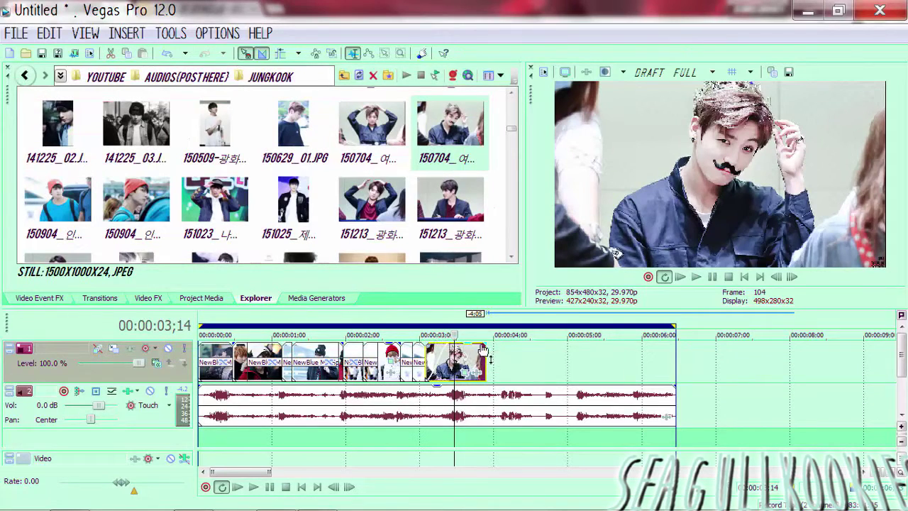
- Apply the Push Left preset of NewBlue MB Shredder to both transitions of the moustache photo and play the result
left_click(111, 299)
scroll(381, 204, "down", 5)
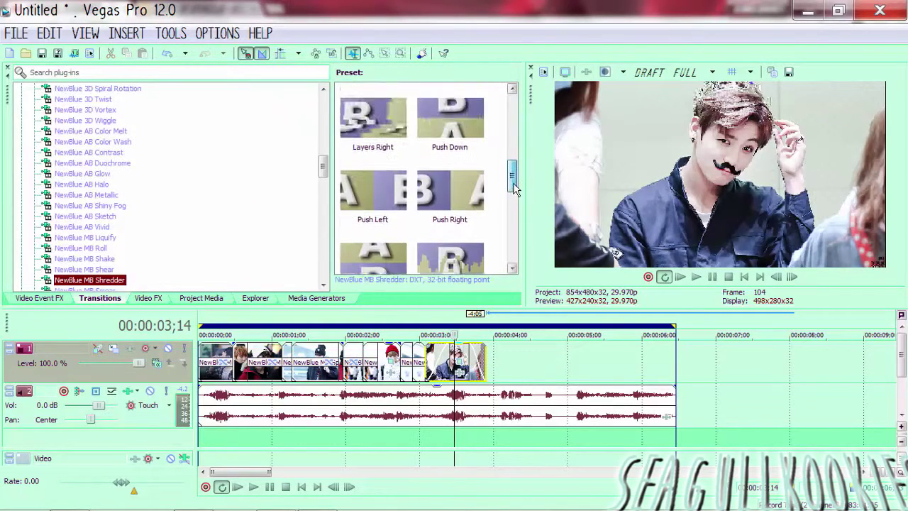
left_click_drag(381, 204, 449, 358)
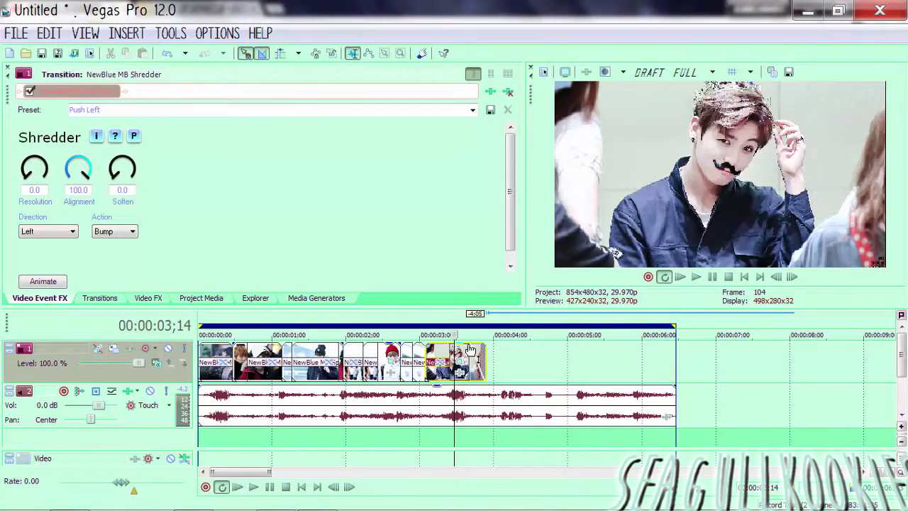
left_click(99, 298)
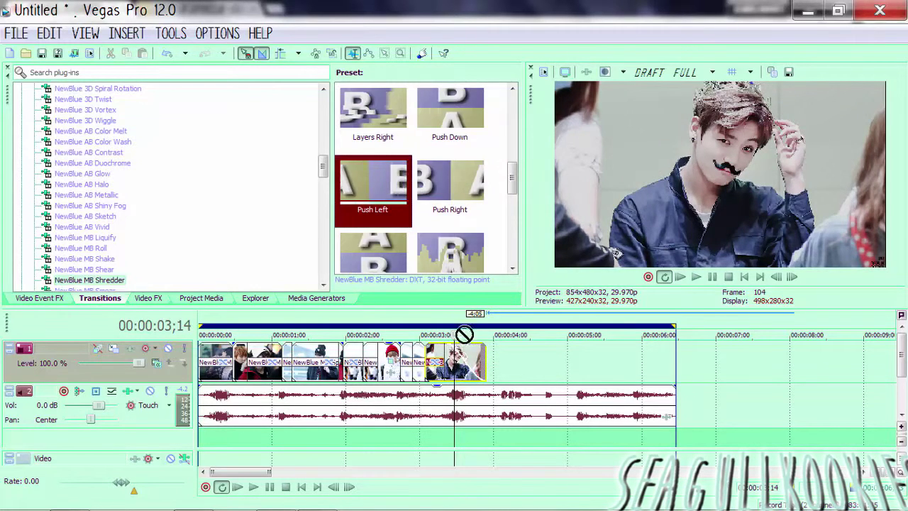
left_click_drag(376, 188, 468, 355)
left_click(493, 352)
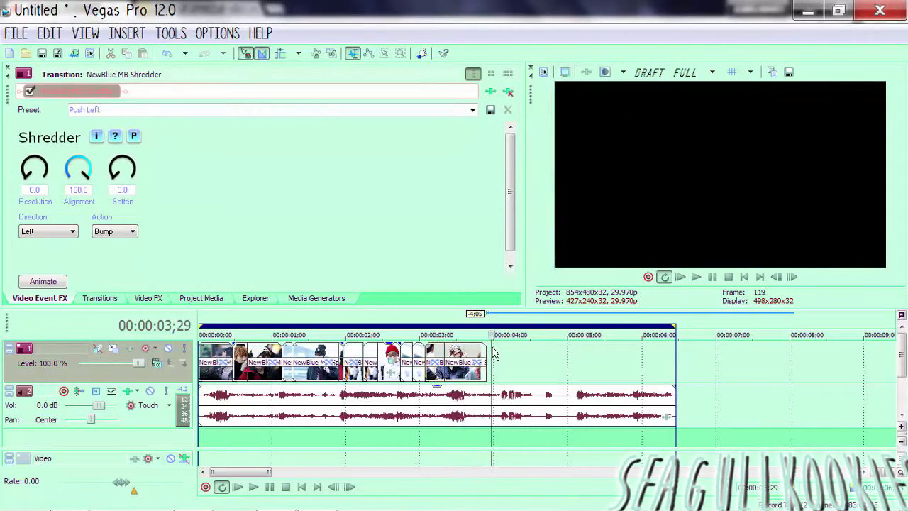
left_click(696, 277)
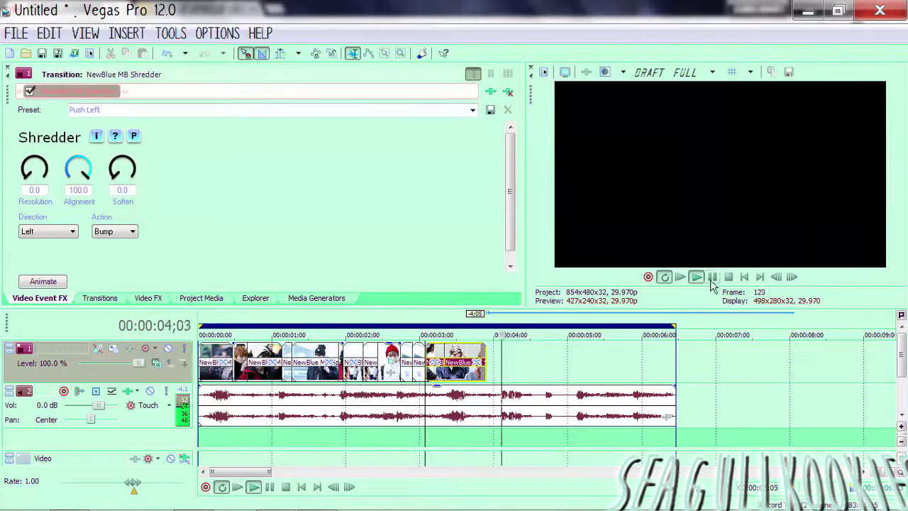
left_click(694, 278)
key("Return")
- Replace the moustache photo's second transition with the Push Right preset of NewBlue MB Shredder and play it back
left_click(101, 298)
left_click_drag(450, 185, 433, 360)
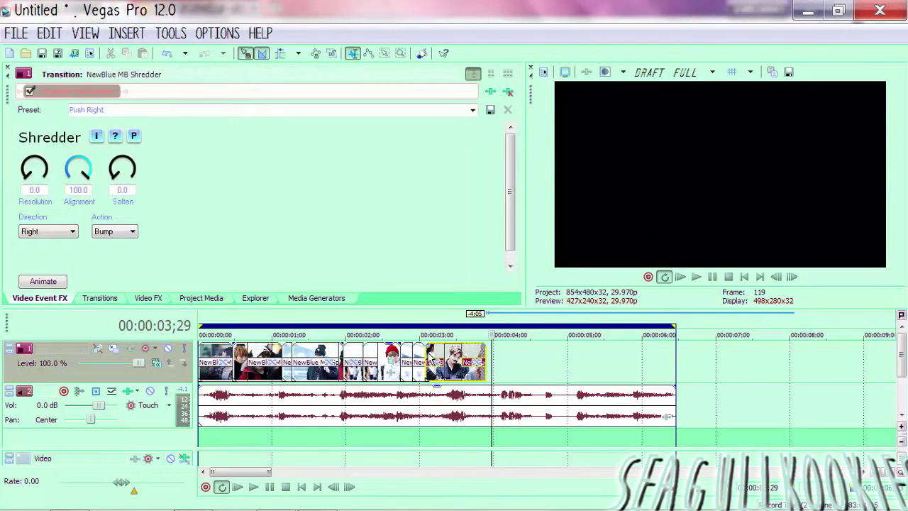
left_click(695, 278)
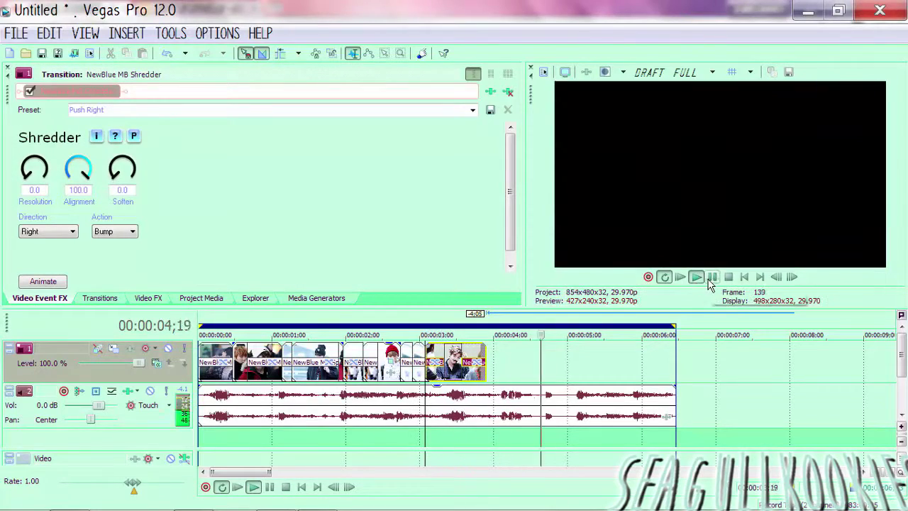
- Append AIRPORT.JPG to the end of the video track and shorten it by 4:07
left_click(256, 298)
left_click(508, 125)
left_click_drag(509, 129, 512, 145)
scroll(418, 216, "down", 1)
left_click_drag(302, 223, 498, 360)
left_click_drag(853, 365, 540, 400)
- Crop the airport photo with the 16:9 Widescreen TV aspect ratio preset and play the edit from the start
left_click(524, 371)
left_click(473, 109)
left_click(397, 150)
left_click(679, 278)
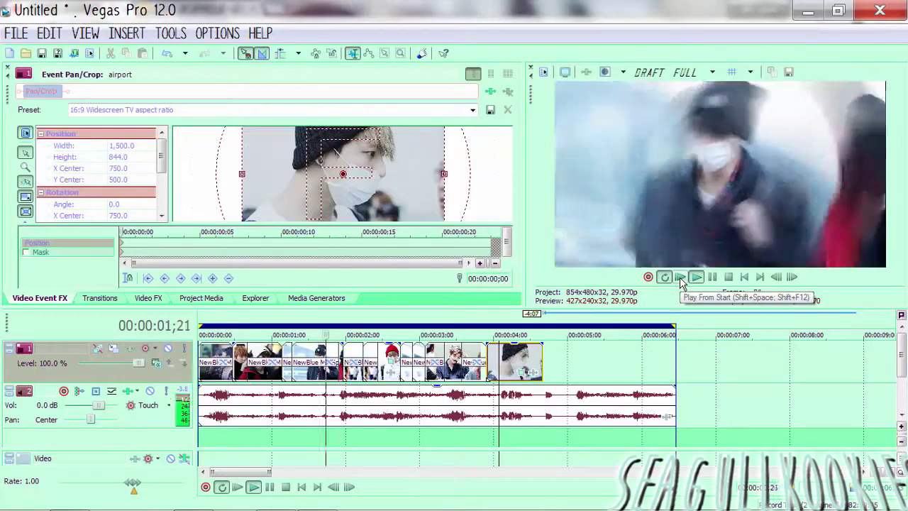
- Split the airport photo in two and overlap the pieces by 3 frames
left_click(501, 370)
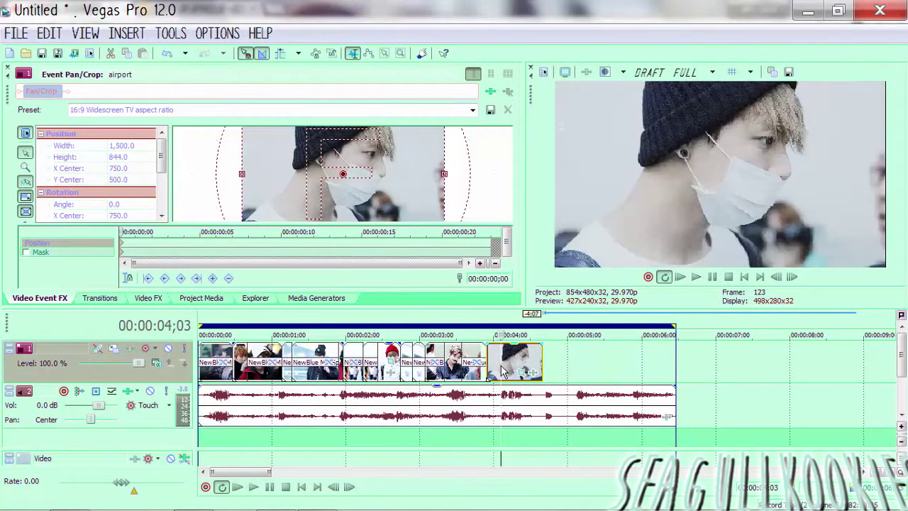
key("s")
left_click_drag(530, 361, 526, 361)
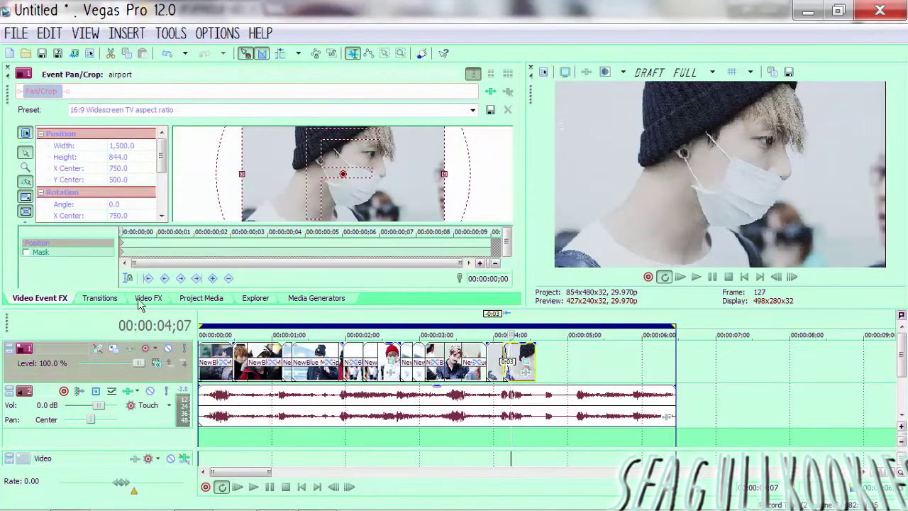
- Apply the Intimate preset of NewBlue MB Shake to the airport photo's overlap and play the transitions
left_click(100, 298)
scroll(389, 181, "down", 5)
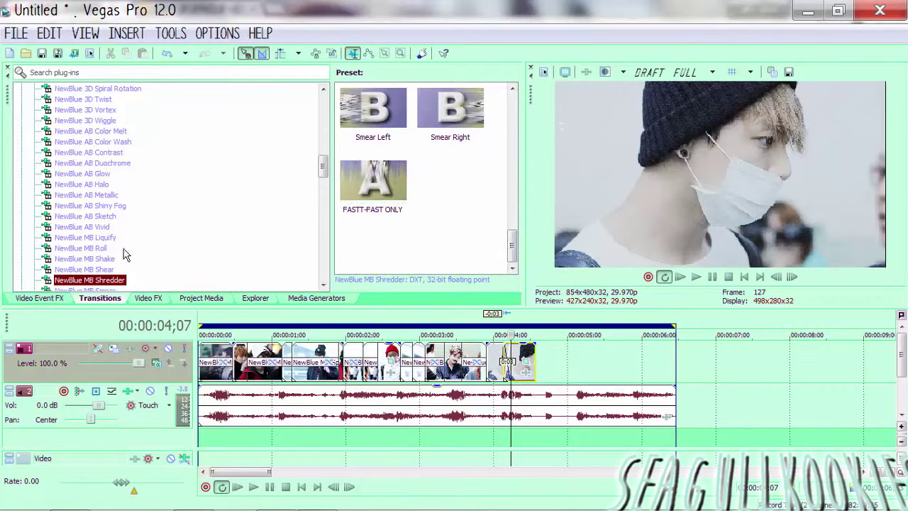
left_click(114, 259)
left_click_drag(450, 108, 555, 359)
left_click(695, 277)
left_click(713, 277)
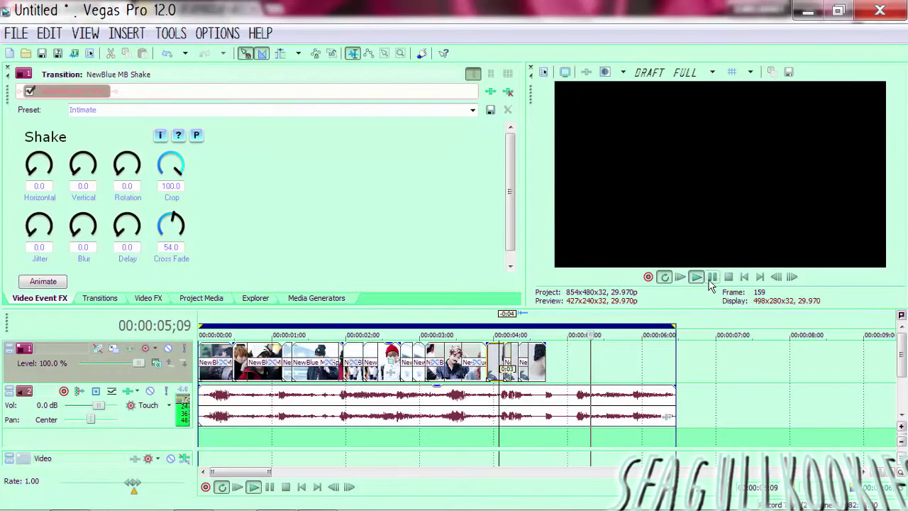
- Apply the Cool preset of NewBlue MB Shake to the airport photo's last overlap and play the result
left_click(115, 300)
left_click_drag(510, 134, 509, 261)
left_click_drag(385, 186, 542, 346)
left_click(527, 352)
left_click(698, 278)
left_click(712, 277)
- Append the B8H3JELCEA photo with the dark jacket to the video track and shorten it by 4:03
left_click(115, 300)
left_click(255, 298)
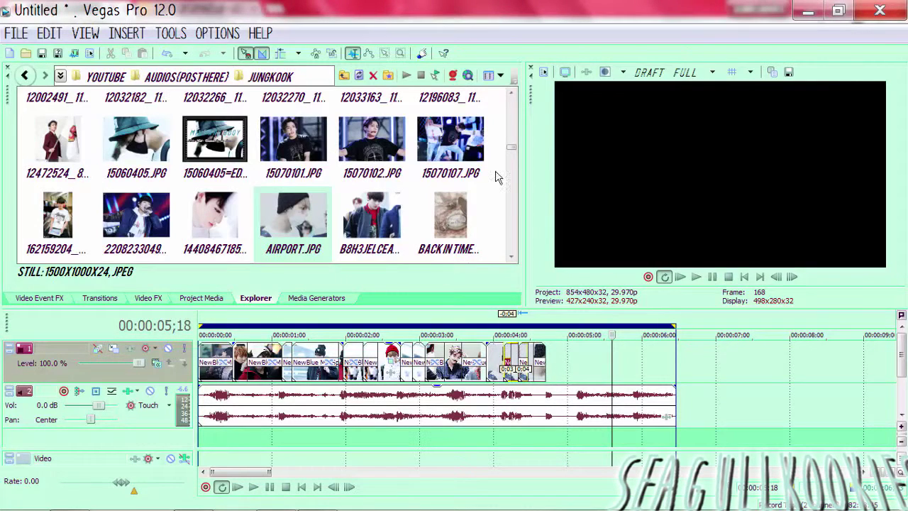
left_click_drag(373, 232, 626, 373)
left_click(576, 372)
- Crop the dark-jacket photo with the 16:9 Widescreen TV aspect ratio preset and shift the crop frame slightly upward
left_click(601, 371)
left_click(472, 110)
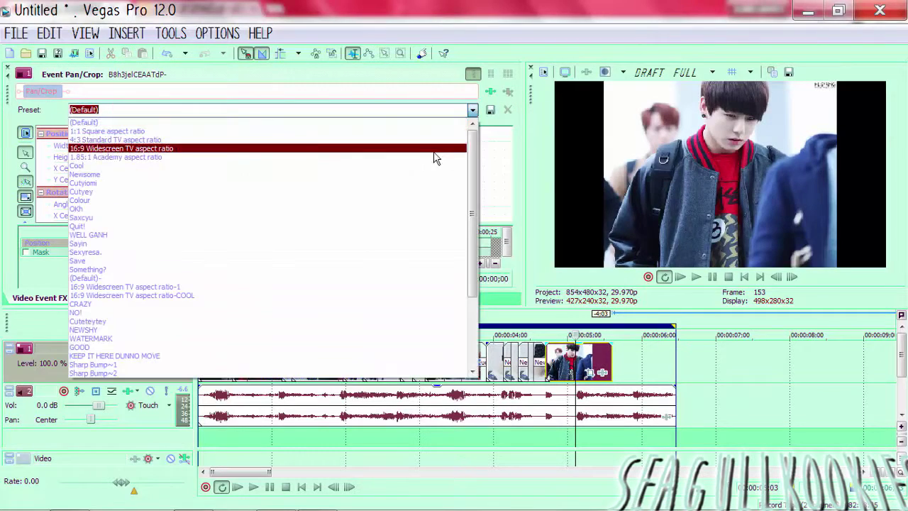
left_click(426, 146)
left_click_drag(342, 179, 341, 170)
- Split the dark-jacket photo in two and overlap the pieces by 6 frames
left_click(254, 298)
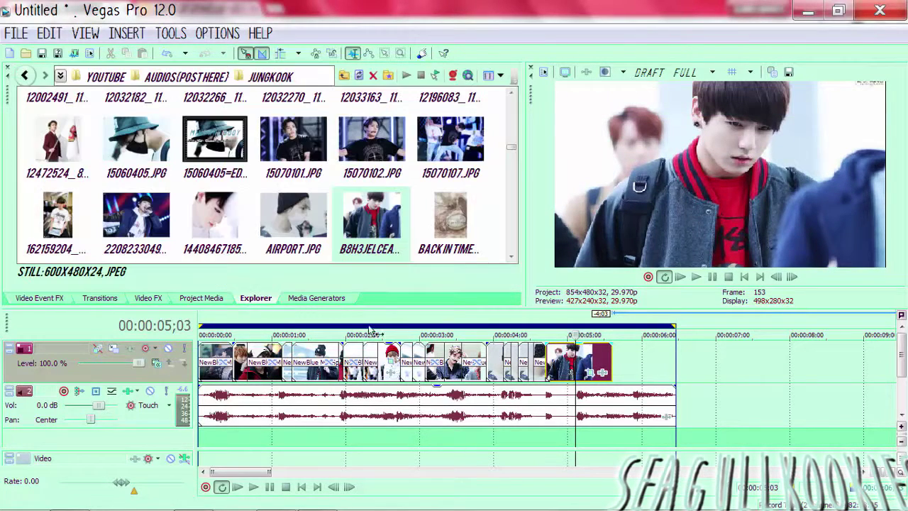
left_click_drag(611, 360, 587, 362)
- Try the Fly In Bottom preset of NewBlue 3D Blow Apart with speed 58.6 on the dark-jacket photo's opening and play it
left_click(100, 298)
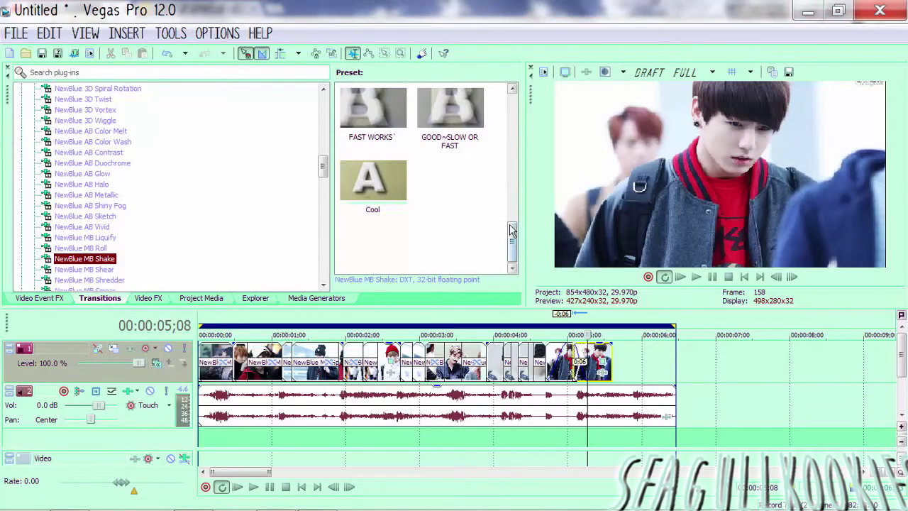
left_click_drag(519, 244, 513, 183)
left_click_drag(156, 13, 170, 89)
left_click_drag(326, 117, 325, 142)
left_click(106, 131)
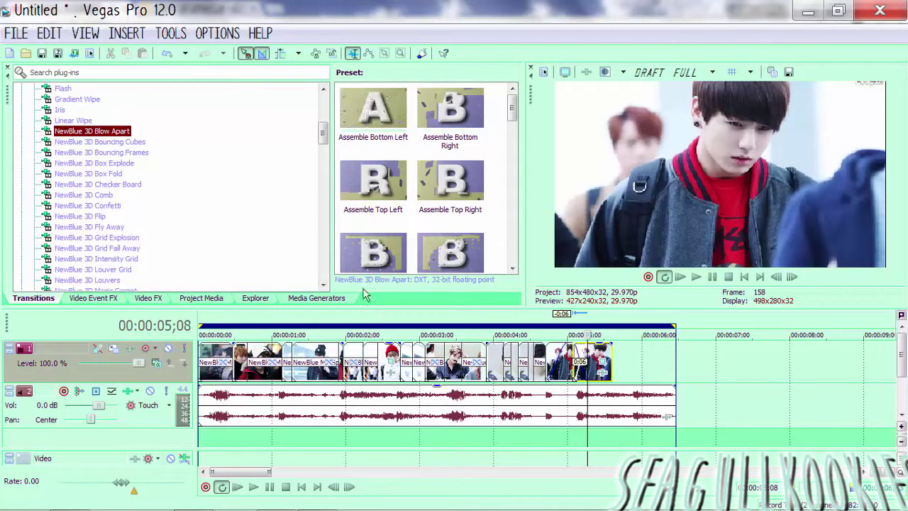
left_click_drag(511, 108, 511, 163)
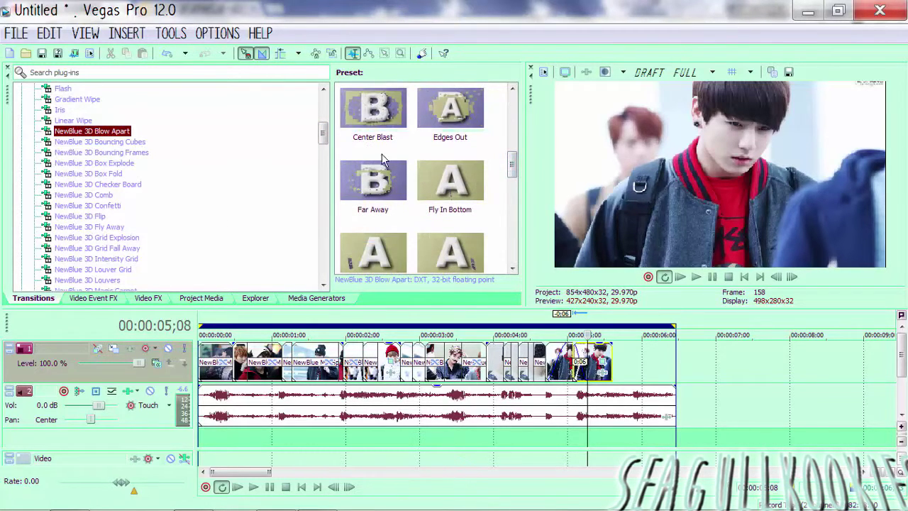
left_click_drag(450, 188, 559, 361)
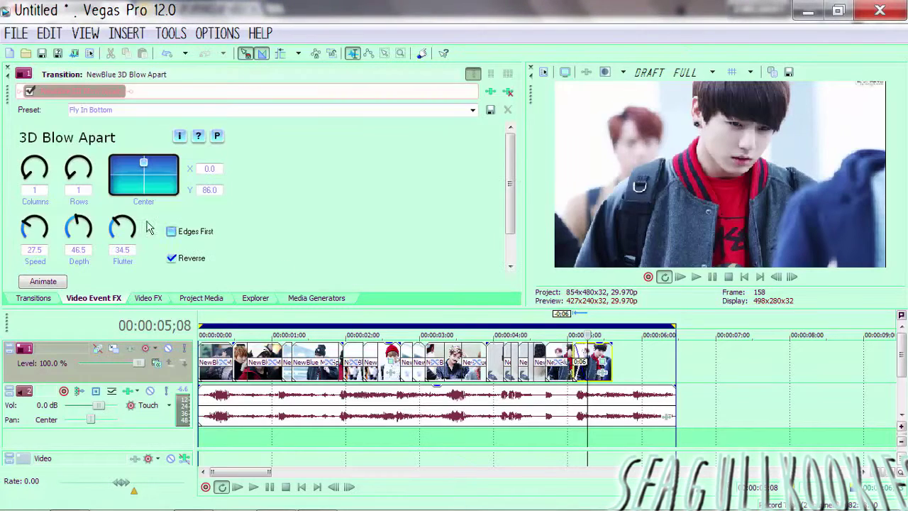
left_click(527, 372)
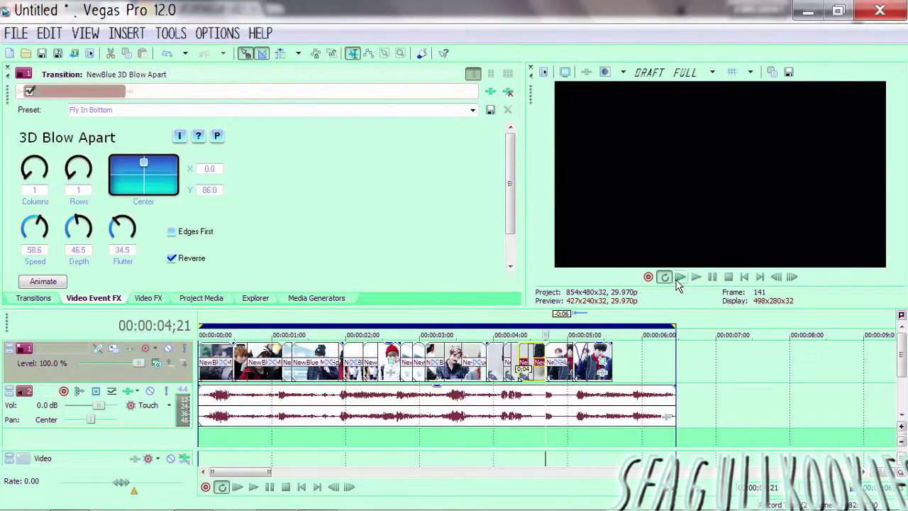
left_click(679, 277)
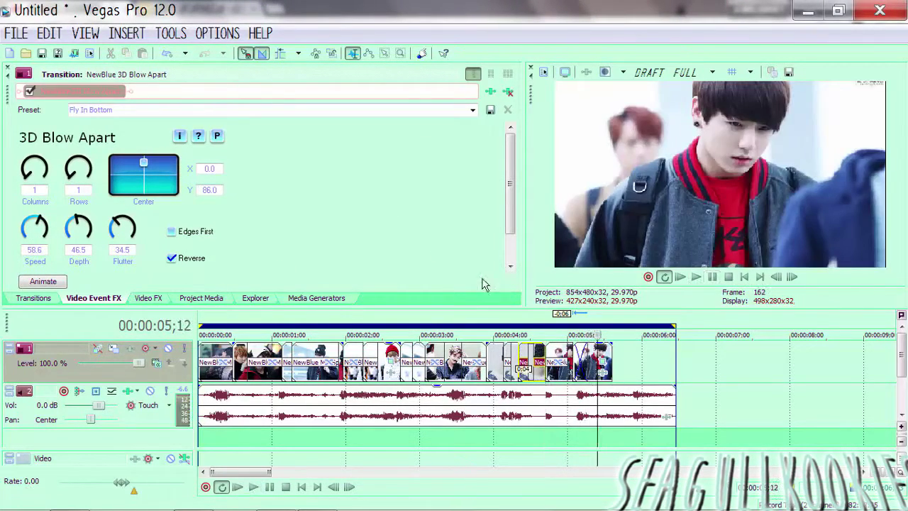
- Replace the dark-jacket photo's opening transition with the Bottom Left In preset of NewBlue 3D Fly Away and play the result
left_click(33, 298)
left_click_drag(323, 136, 325, 154)
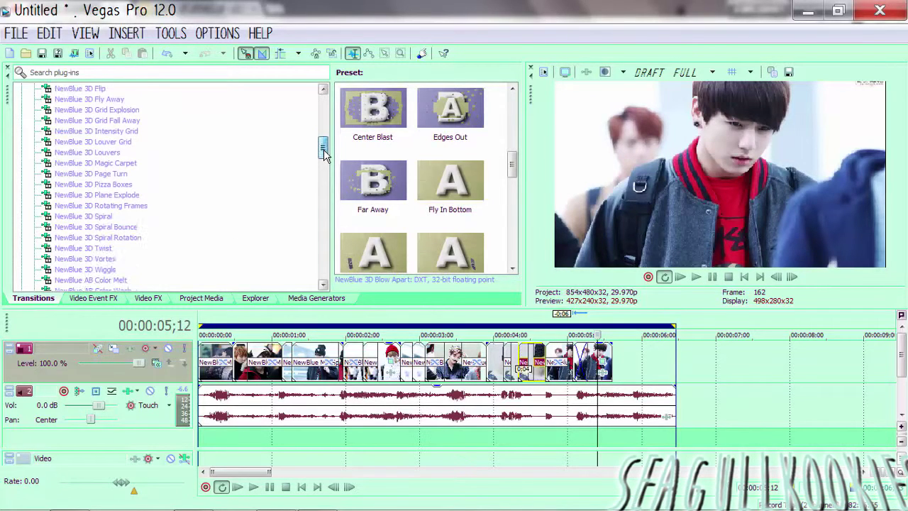
left_click(89, 99)
left_click_drag(390, 117, 431, 162)
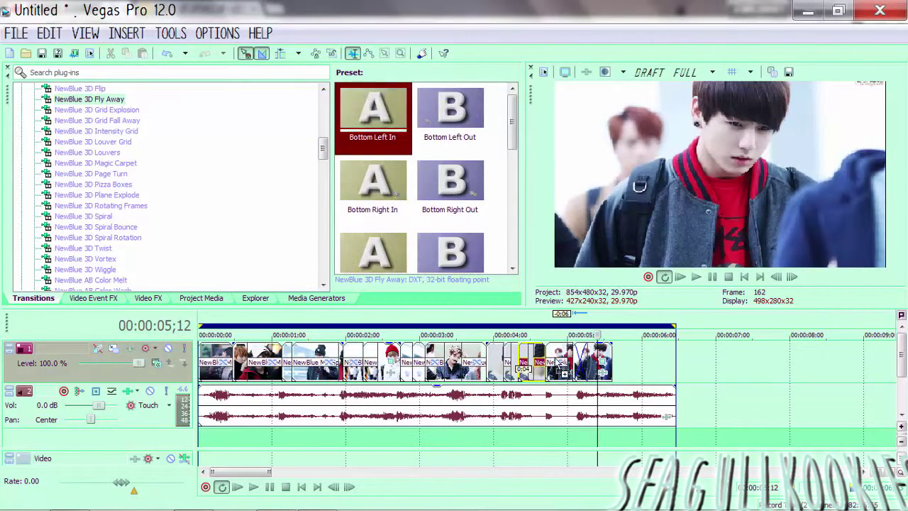
left_click_drag(561, 363, 561, 364)
left_click(691, 277)
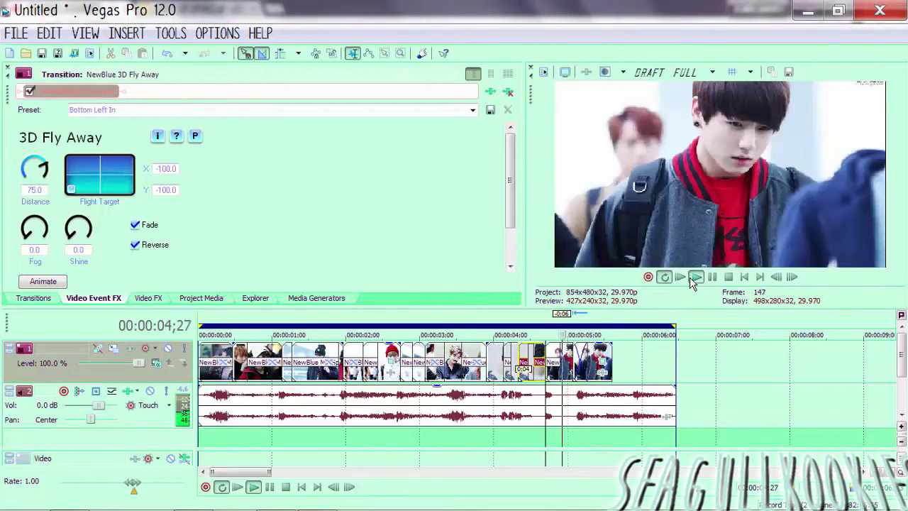
- Apply the Shimmer preset of NewBlue 3D Wiggle to the overlap between the dark-jacket photo's two pieces and play the result
left_click(37, 300)
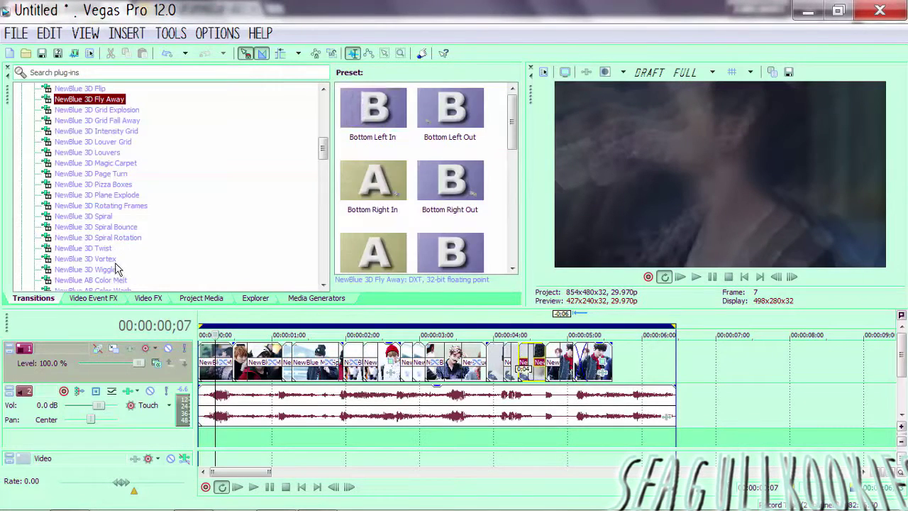
left_click(86, 269)
scroll(384, 180, "down", 3)
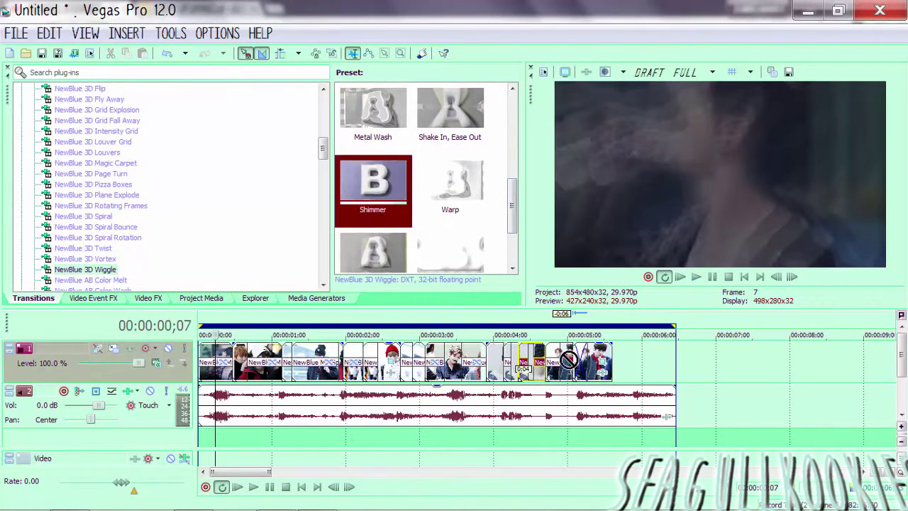
left_click_drag(568, 360, 561, 363)
left_click(696, 278)
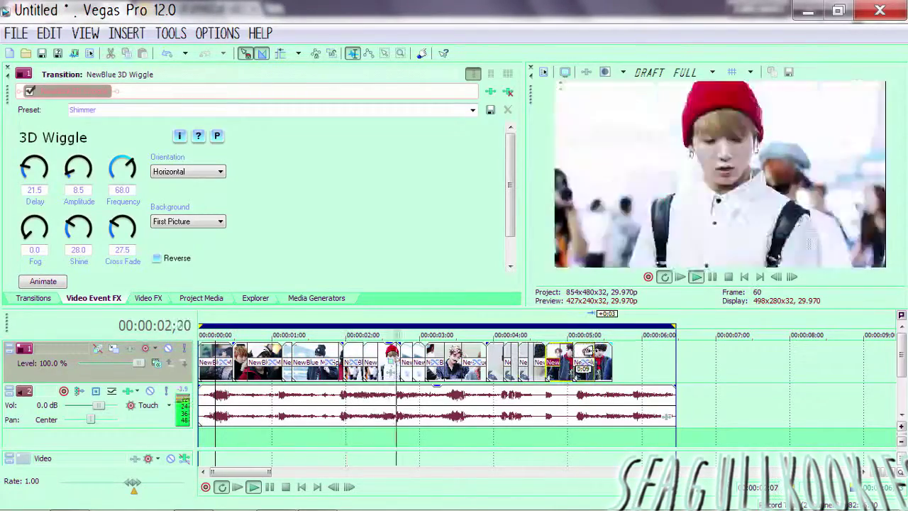
- Add the grey-hoodie photo CblgUWeUsAIxKTz after the dark-jacket photo, split it at the audio's end and delete the excess
left_click(254, 298)
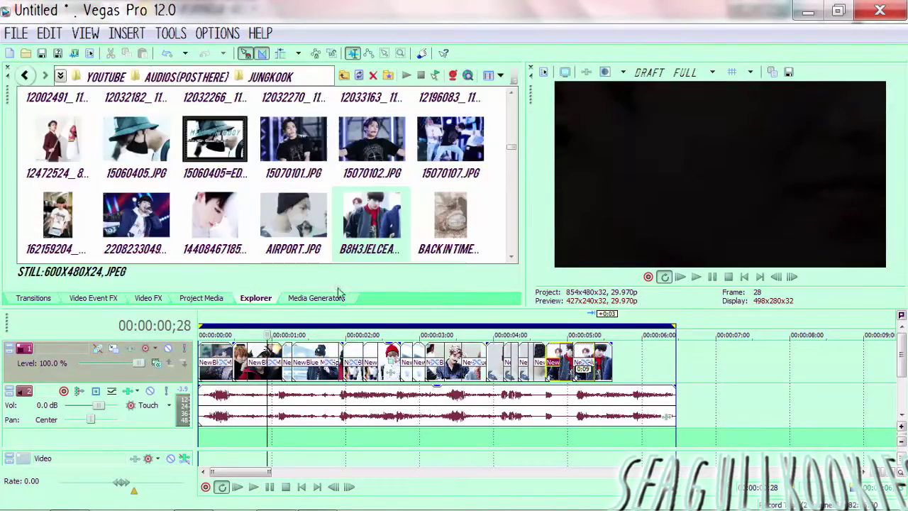
left_click_drag(515, 151, 517, 170)
left_click_drag(291, 225, 449, 237)
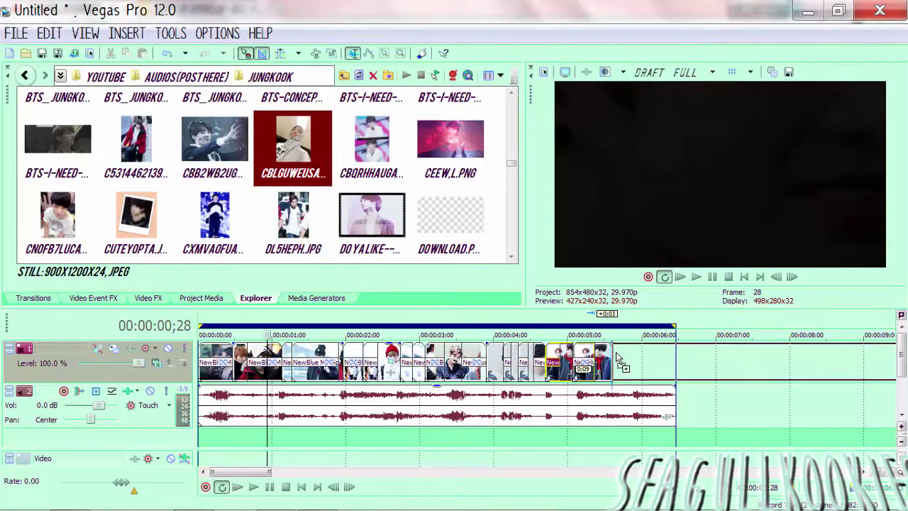
left_click_drag(617, 357, 617, 358)
left_click(677, 364)
key("s")
left_click(691, 363)
key("Delete")
- Crop the grey-hoodie photo with the 16:9 Widescreen TV aspect ratio preset and shift the crop frame upward to centre the face
left_click(649, 359)
left_click(655, 372)
left_click(472, 110)
left_click(444, 149)
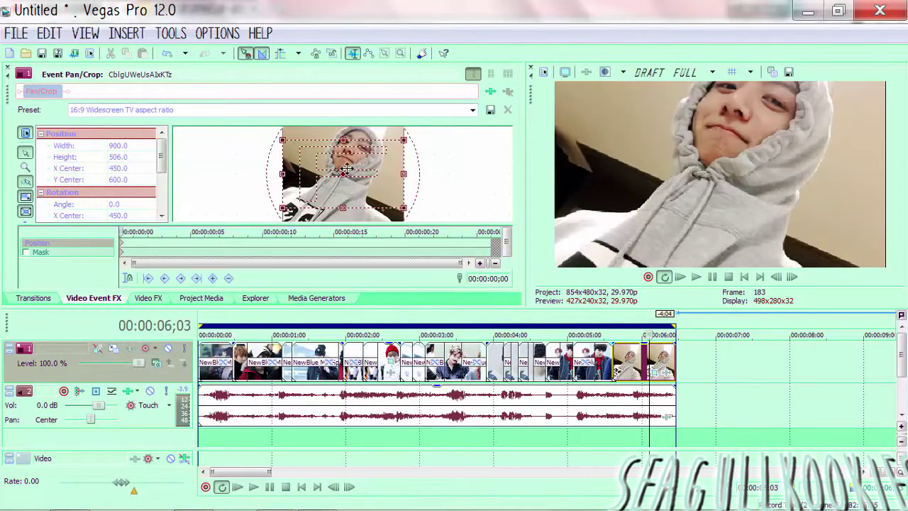
- Apply the YASSS-QUICK ONLY preset of NewBlue 3D Wiggle to the grey-hoodie photo, play it and set the frequency to 68.2
left_click(35, 298)
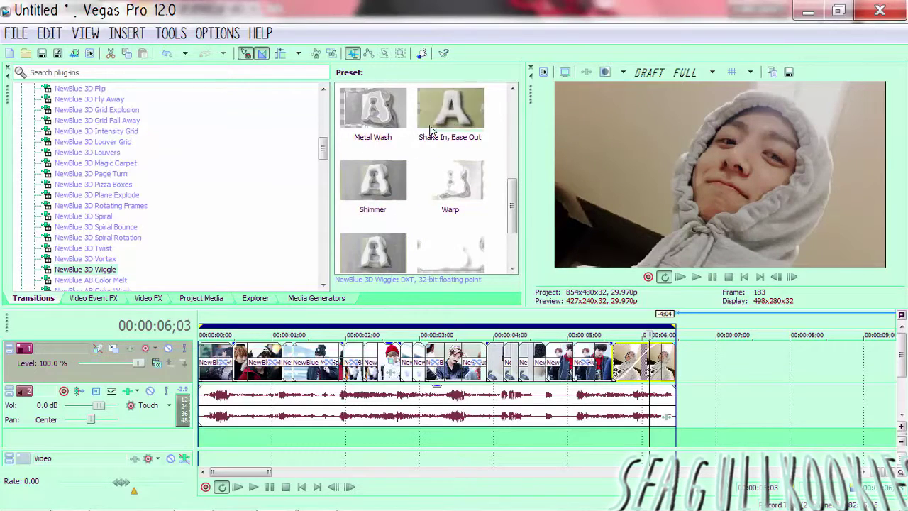
scroll(471, 180, "down", 2)
left_click_drag(470, 187, 632, 369)
left_click(607, 356)
left_click(696, 277)
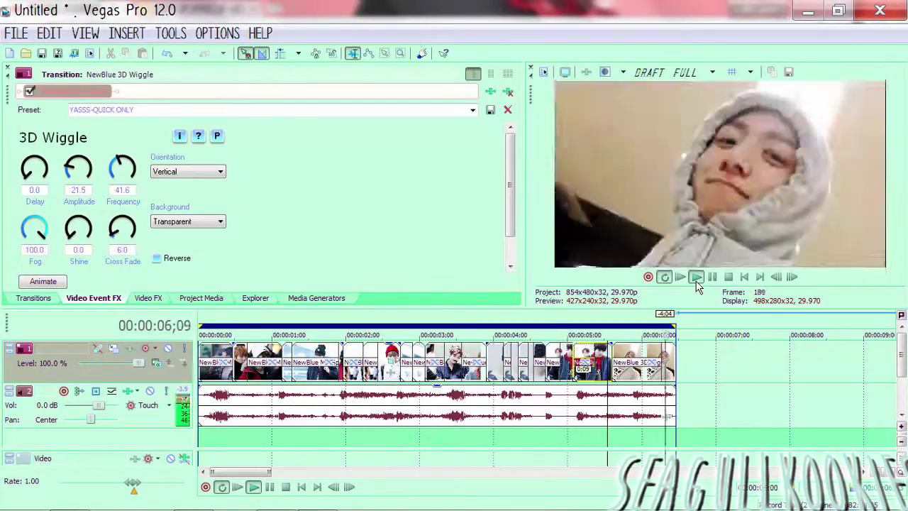
left_click(134, 159)
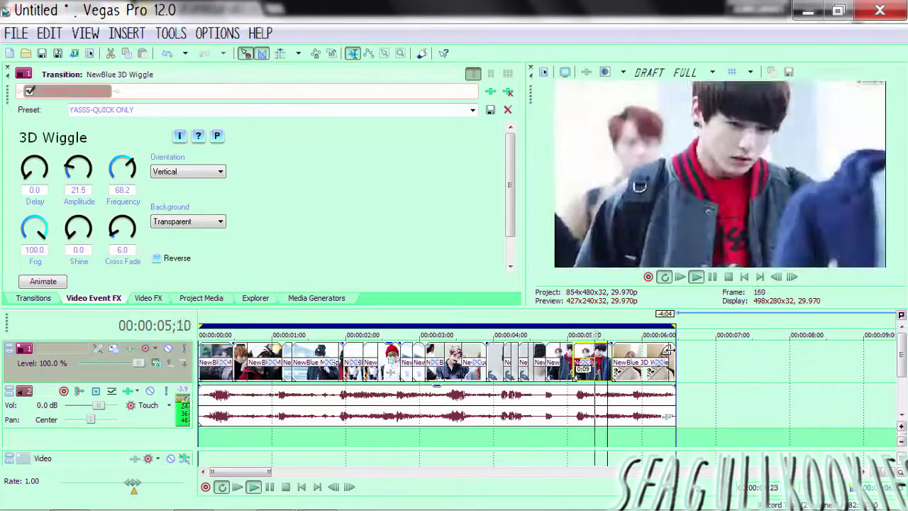
- Add a Legacy Text watermark with the SeagullKookies--For Vine Comps. preset on a track above the photos and trim it to the audio's end
left_click(290, 296)
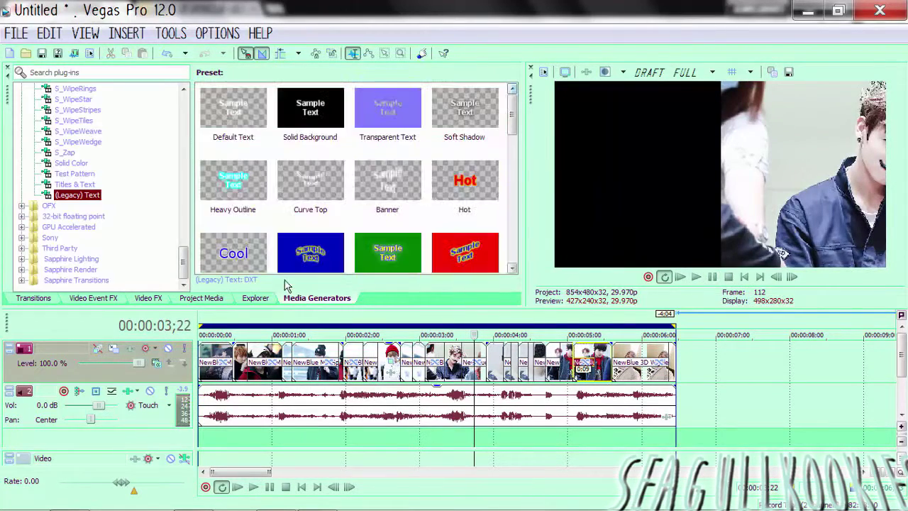
left_click_drag(513, 123, 529, 261)
left_click_drag(304, 201, 205, 347)
left_click_drag(530, 362, 533, 364)
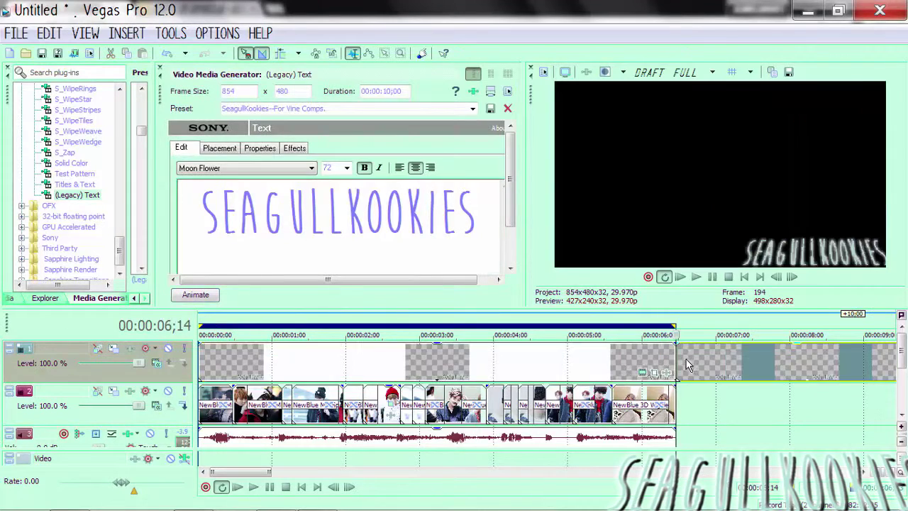
left_click(552, 370)
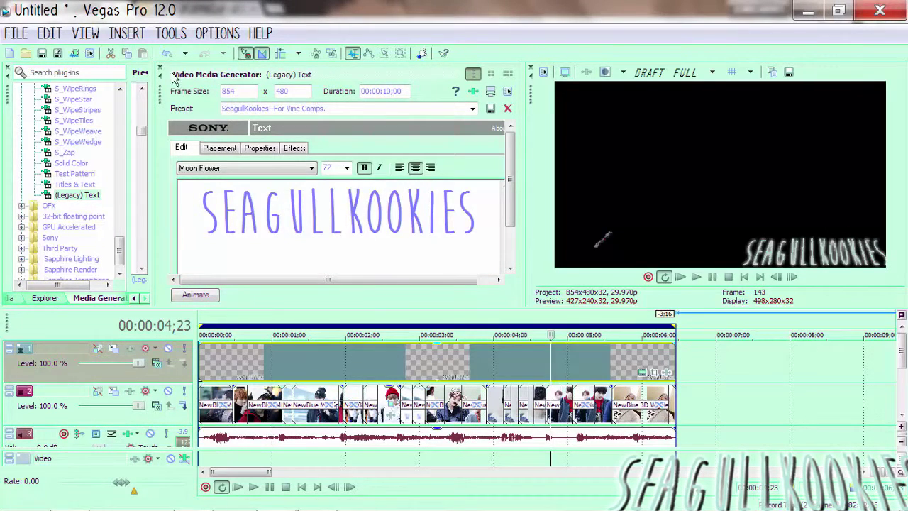
left_click(160, 67)
- Apply the Another Purple preset of Color Corrector to the whole photo track and play the result
left_click(156, 297)
left_click_drag(512, 223, 512, 192)
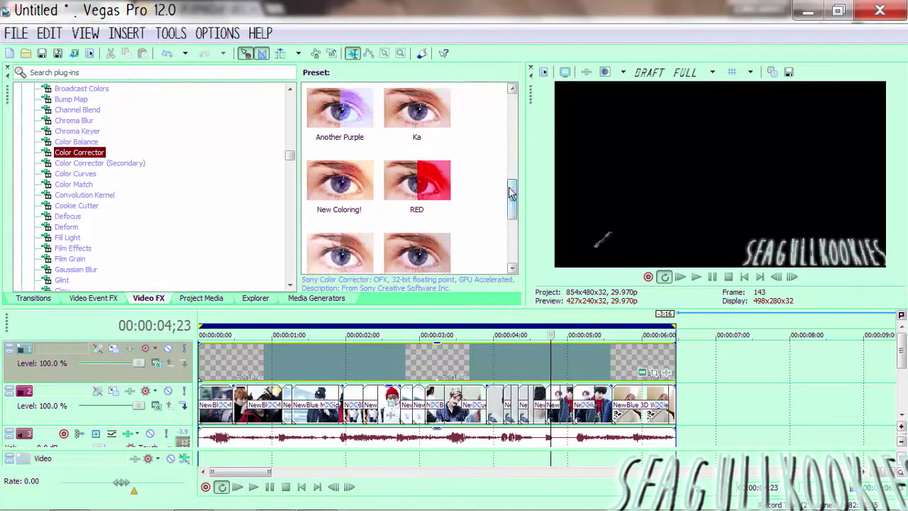
left_click_drag(347, 128, 131, 415)
left_click(240, 404)
left_click(680, 277)
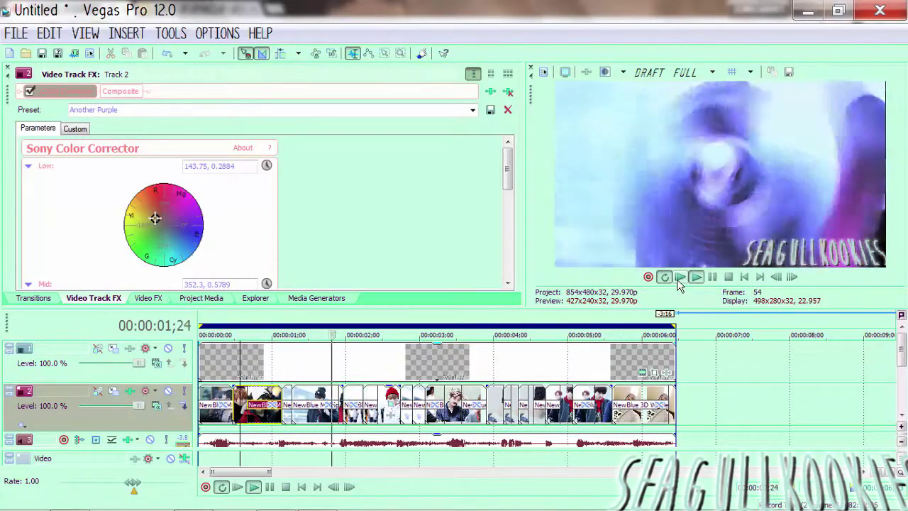
- Add a second Color Corrector with the sOME neW Ish preset to the photo track and play the result
left_click(148, 297)
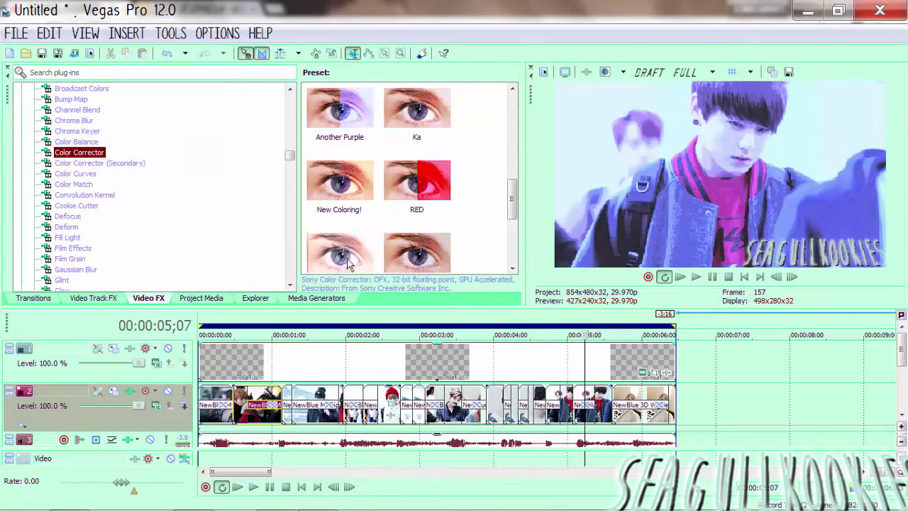
left_click_drag(151, 411, 152, 410)
left_click(679, 277)
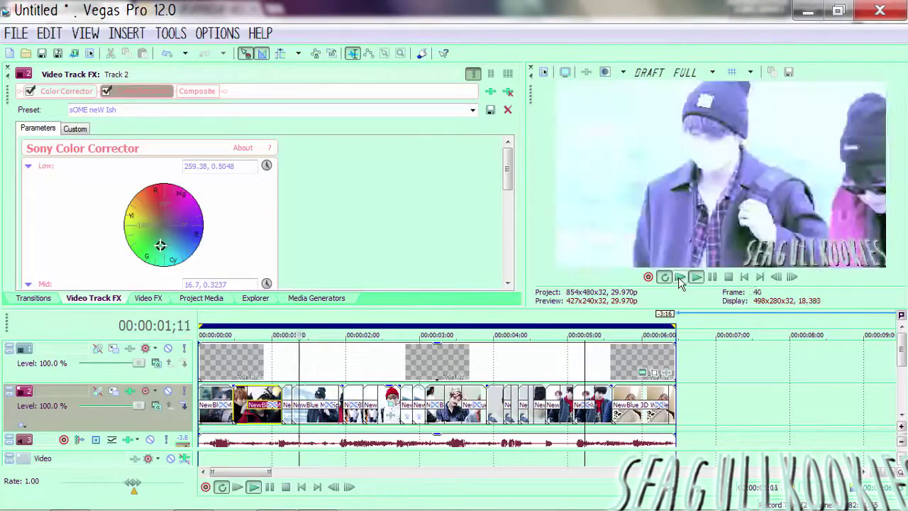
- Switch the photo track's first Color Corrector to the New Coloring! preset and play the edit through to the hoodie photo
left_click(66, 91)
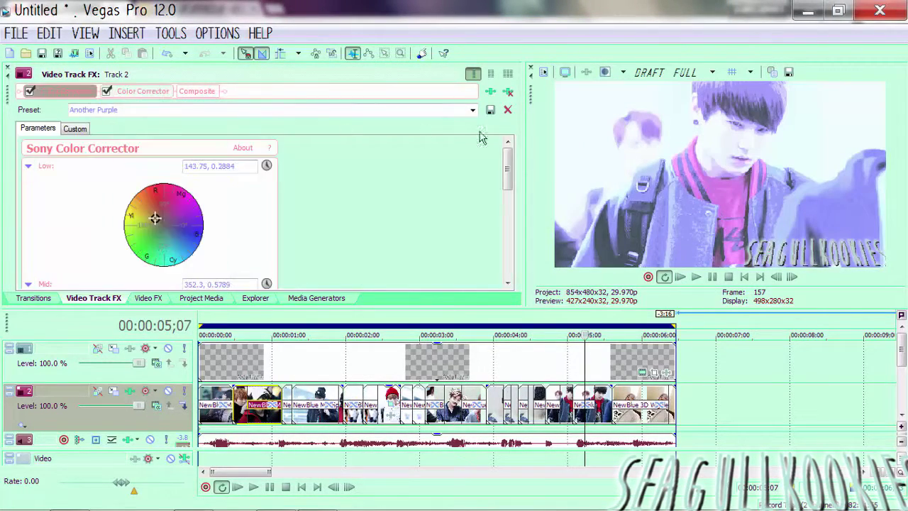
left_click(472, 110)
left_click(409, 210)
left_click(681, 280)
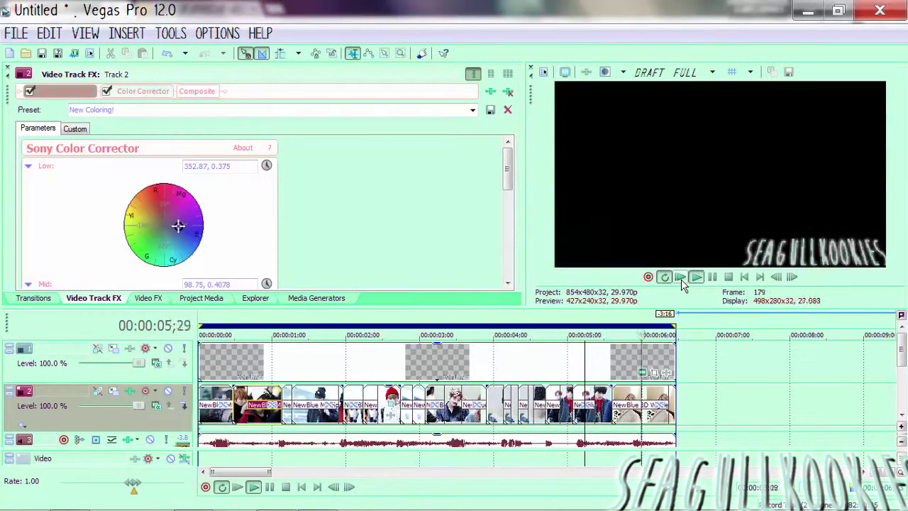
left_click(714, 279)
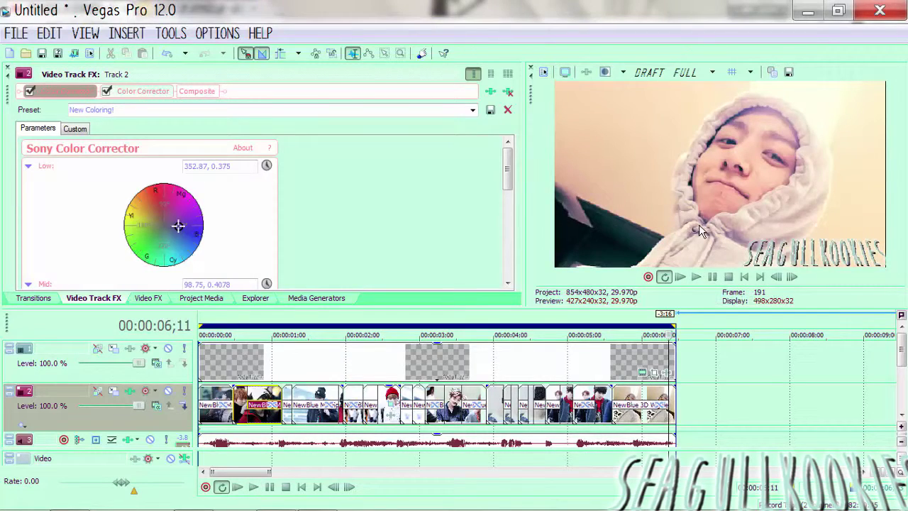
- Render the project as an MP4 named SeagullKookies Vine- 4 and open the finished video
left_click(16, 33)
left_click(107, 171)
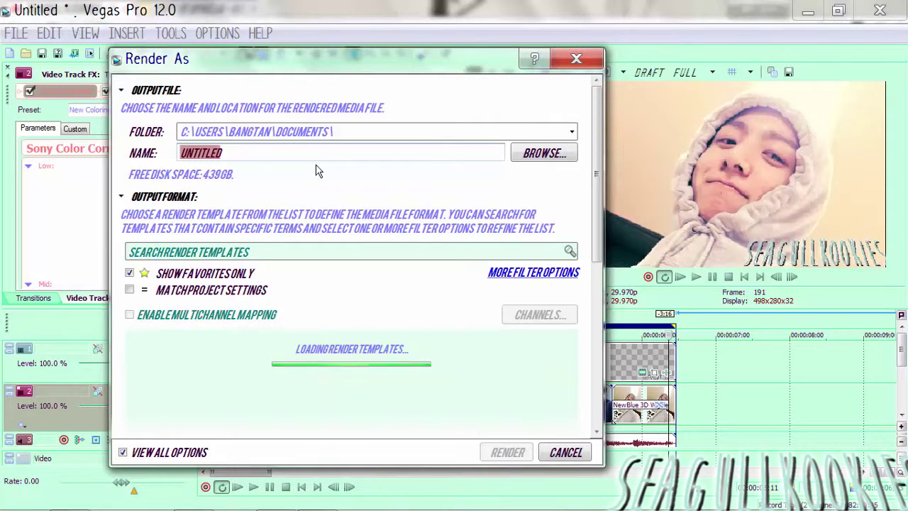
key("BackSpace")
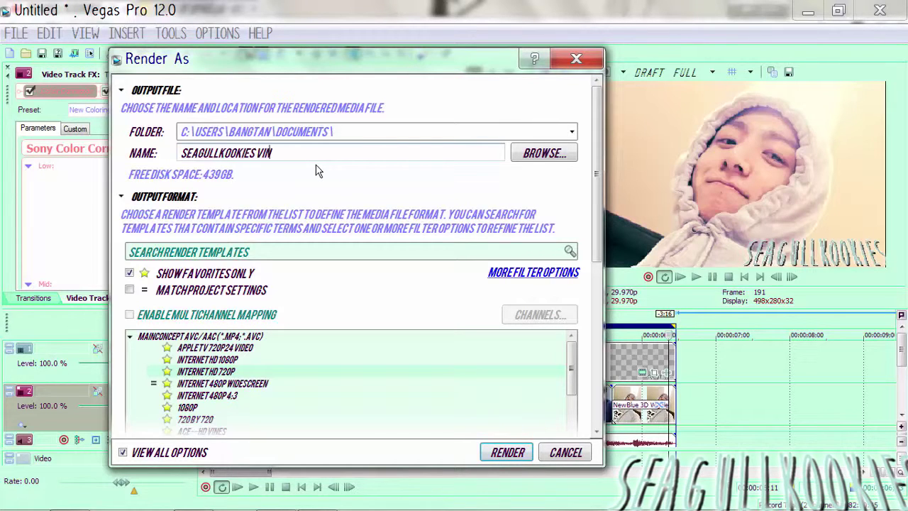
left_click_drag(596, 255, 596, 309)
left_click(210, 265)
left_click(496, 454)
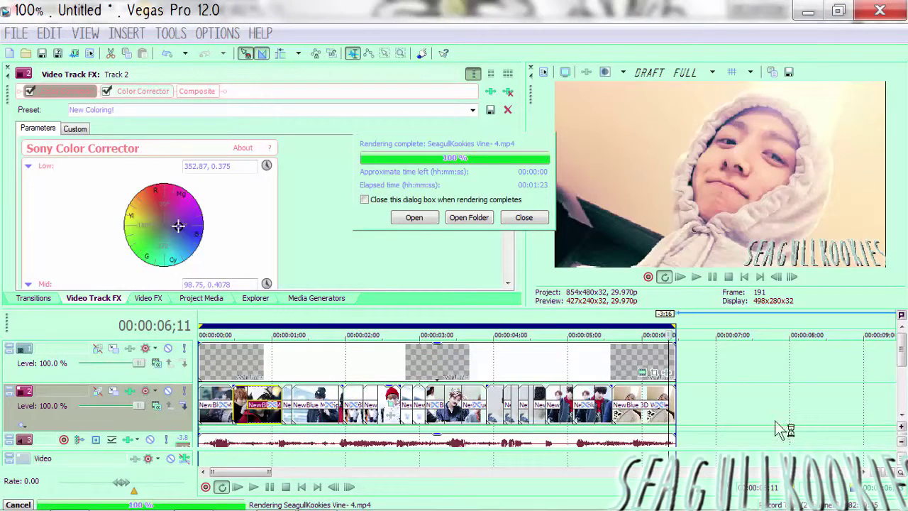
left_click(405, 221)
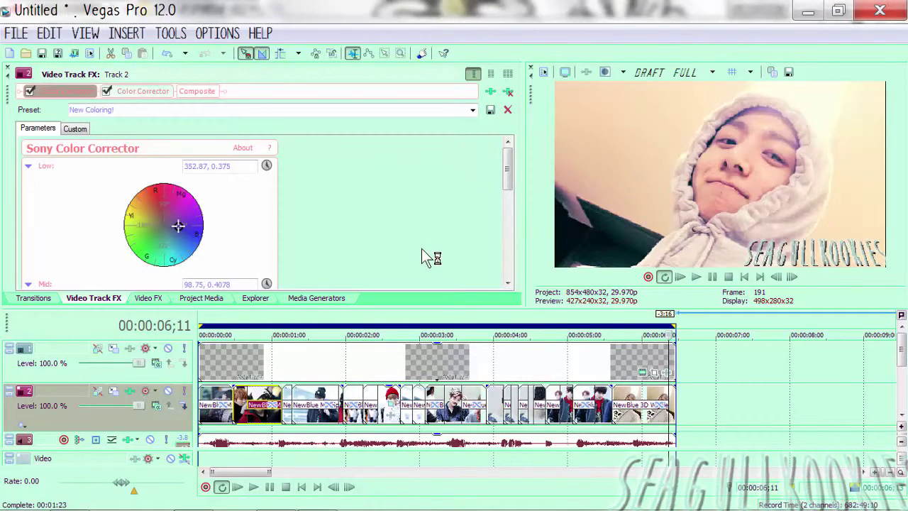